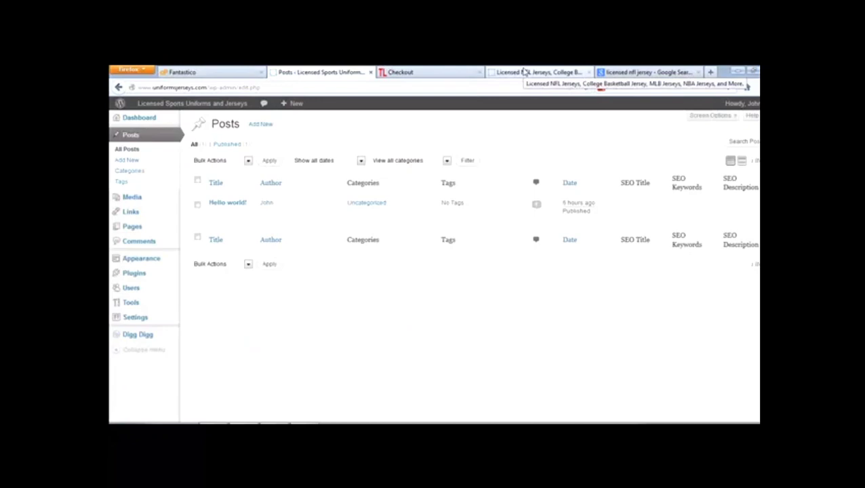
Move the "Hello world!" post to the Trash and reload the live site to check its home page.
mouse_move(212, 214)
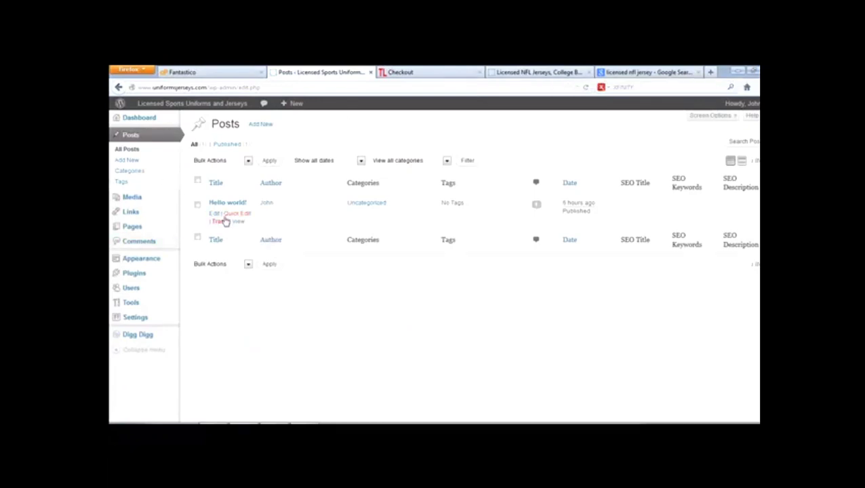
click(218, 223)
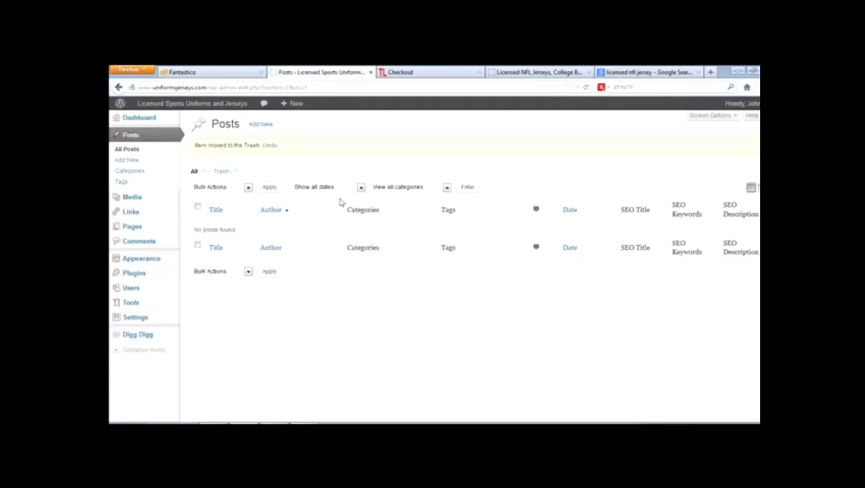
click(536, 72)
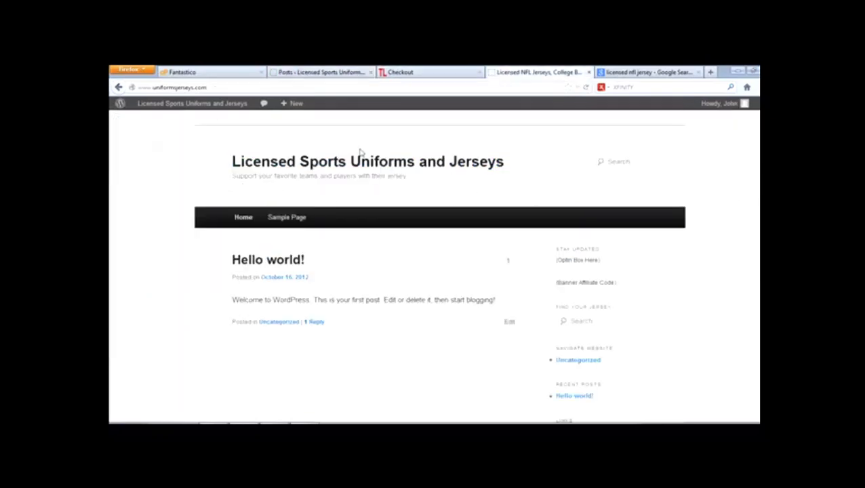
click(588, 88)
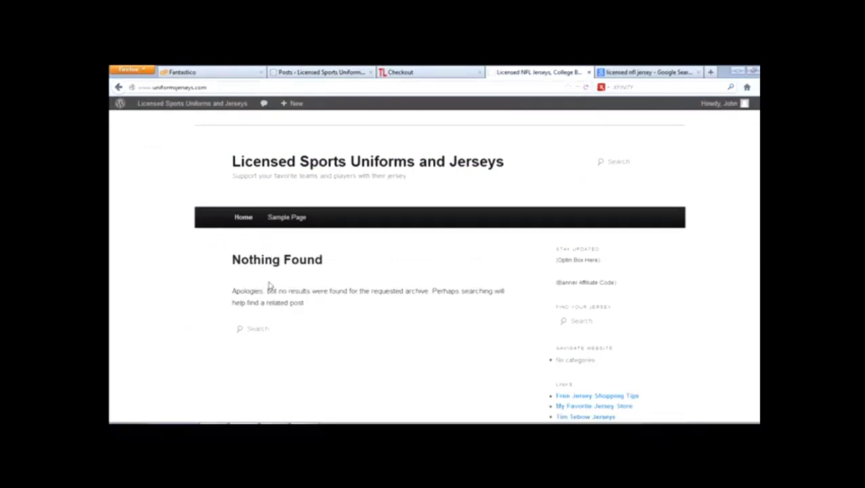
Open the admin list of pages and review the Sample Page's content on the live site.
click(309, 72)
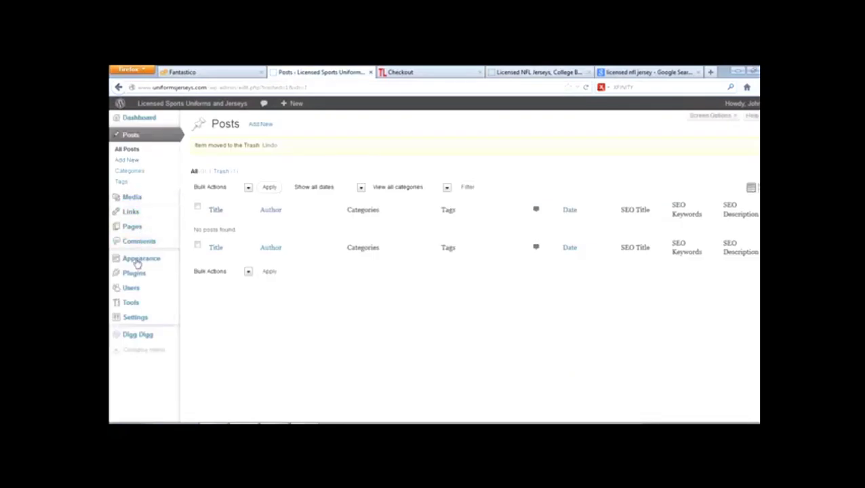
click(139, 118)
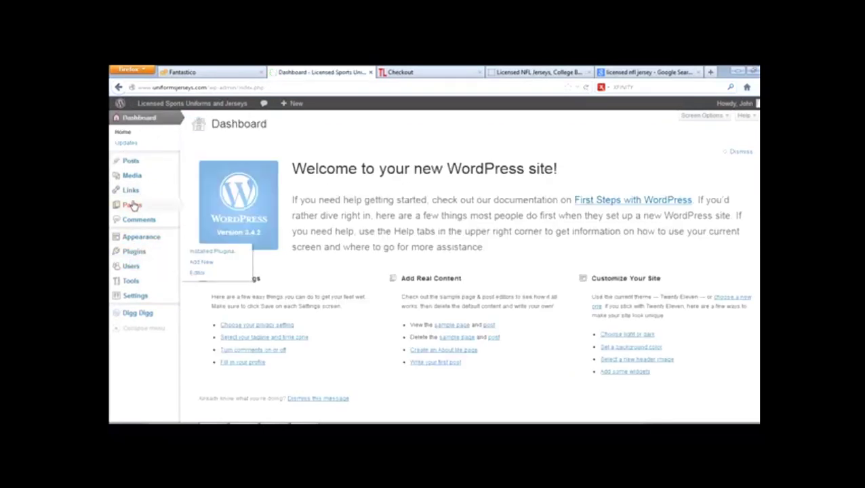
click(536, 72)
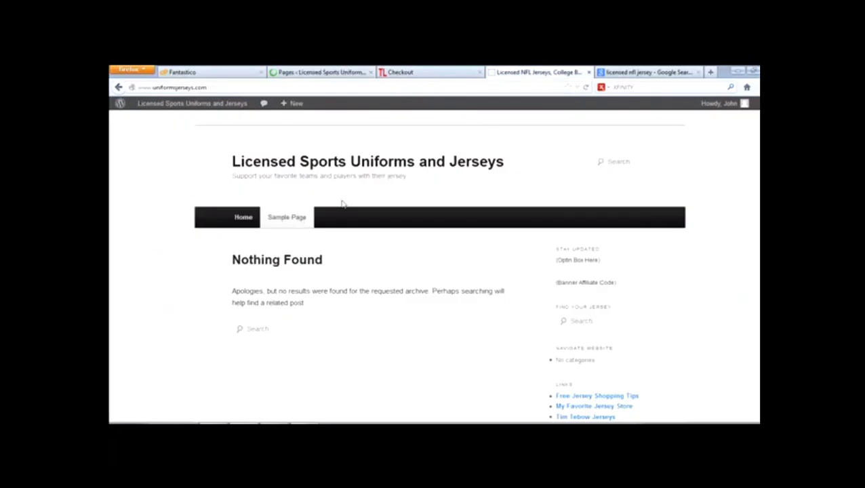
click(287, 217)
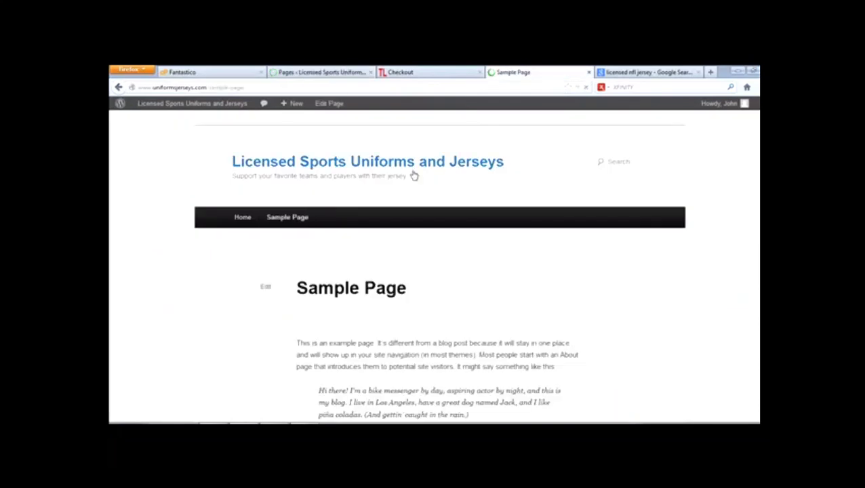
scroll(419, 248, down, 5)
scroll(417, 246, down, 3)
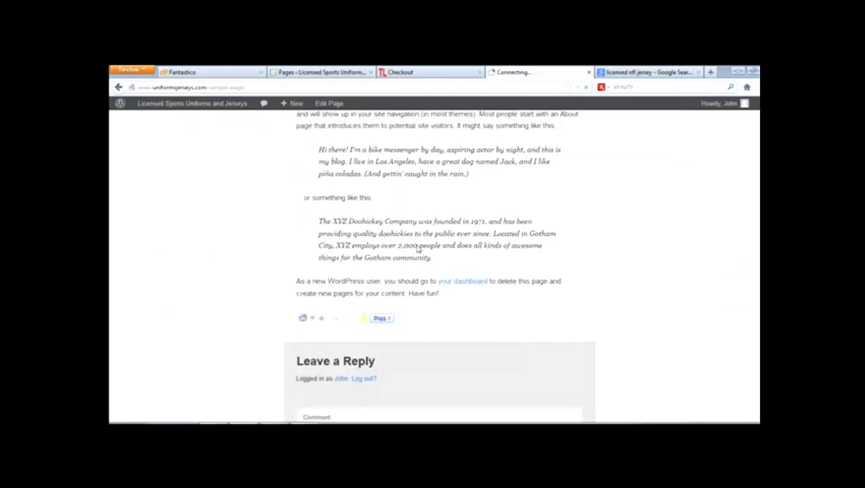
scroll(414, 246, up, 1)
scroll(411, 245, up, 7)
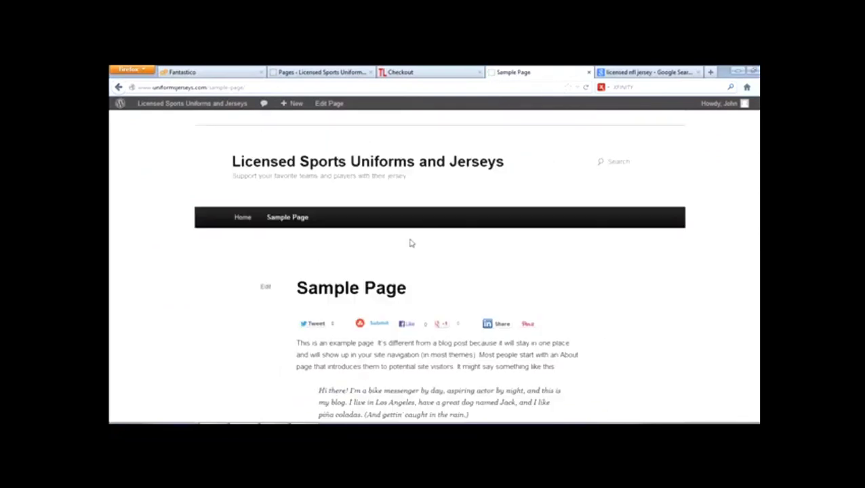
Move the Sample Page to the Trash and check the live site's home page.
click(305, 72)
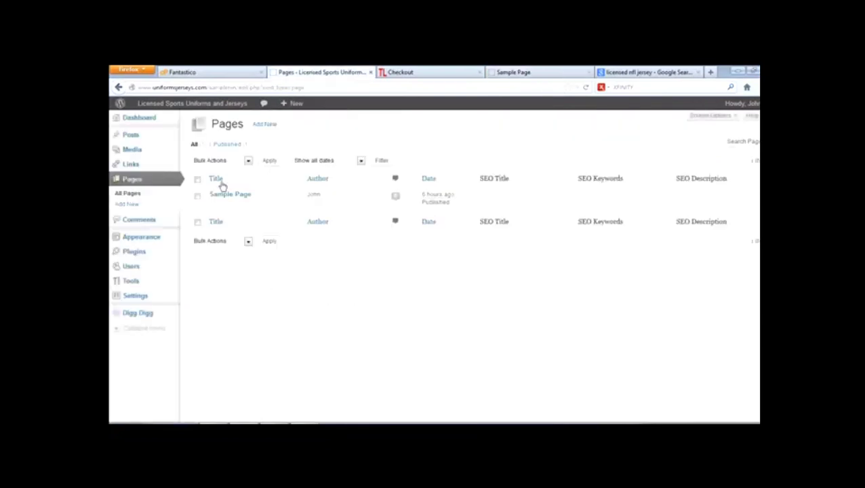
mouse_move(230, 203)
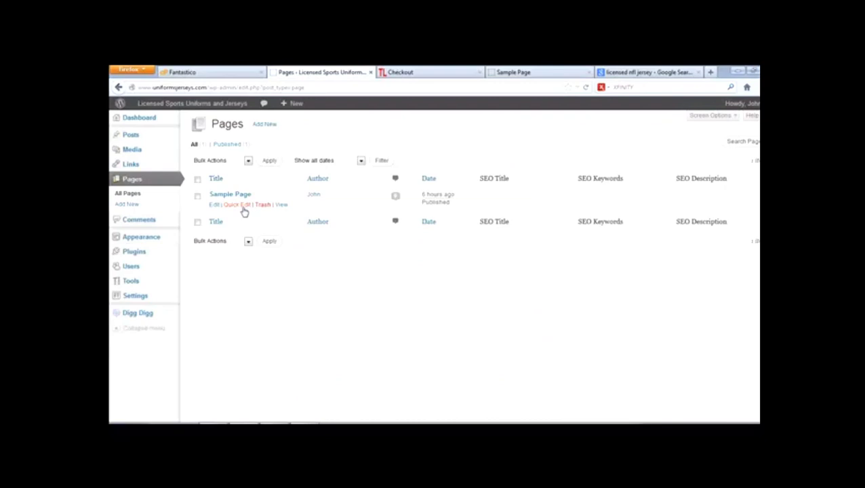
click(263, 205)
click(490, 72)
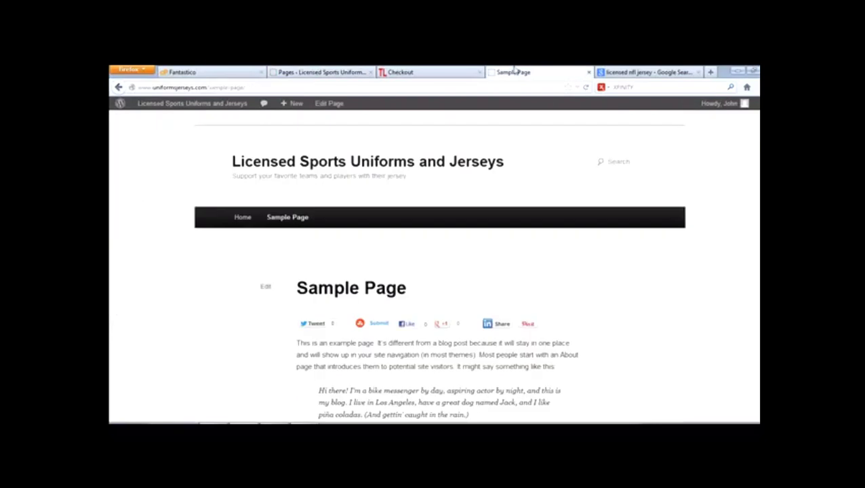
click(243, 217)
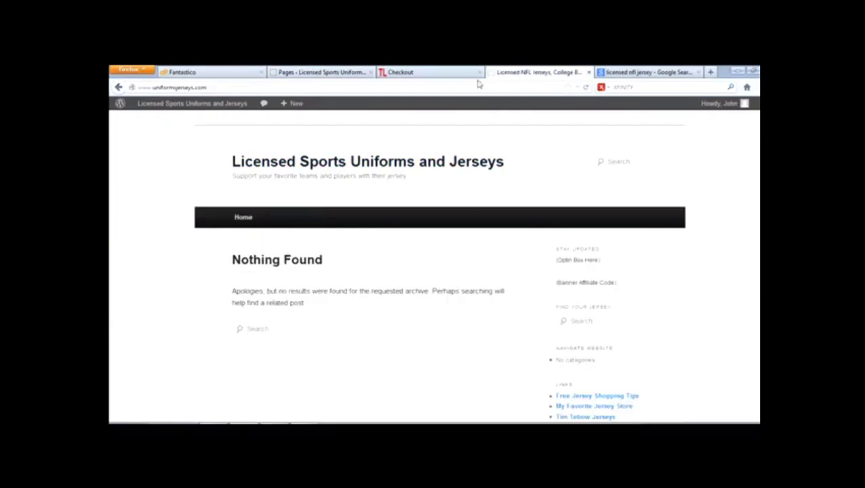
Return to the site's admin posts and start a new post.
click(343, 75)
click(129, 135)
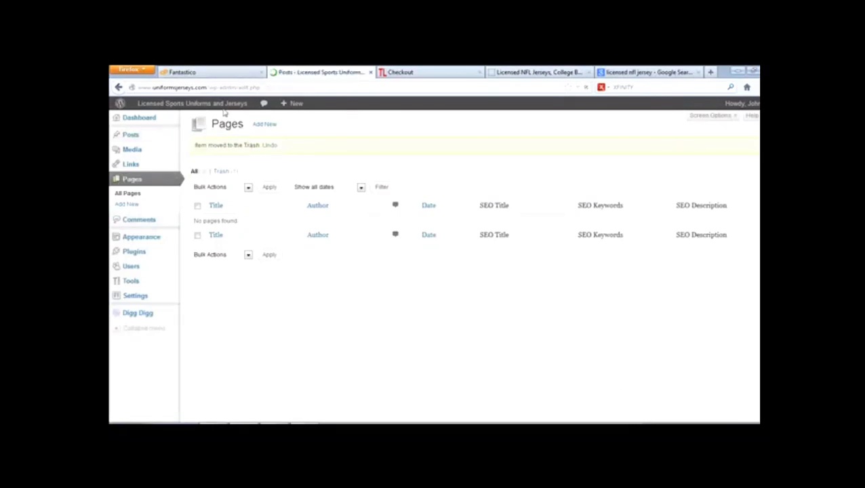
mouse_move(223, 114)
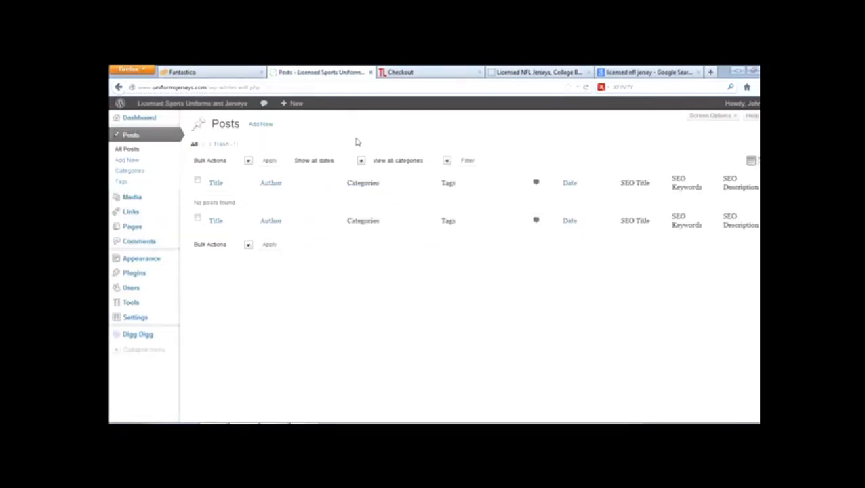
click(126, 161)
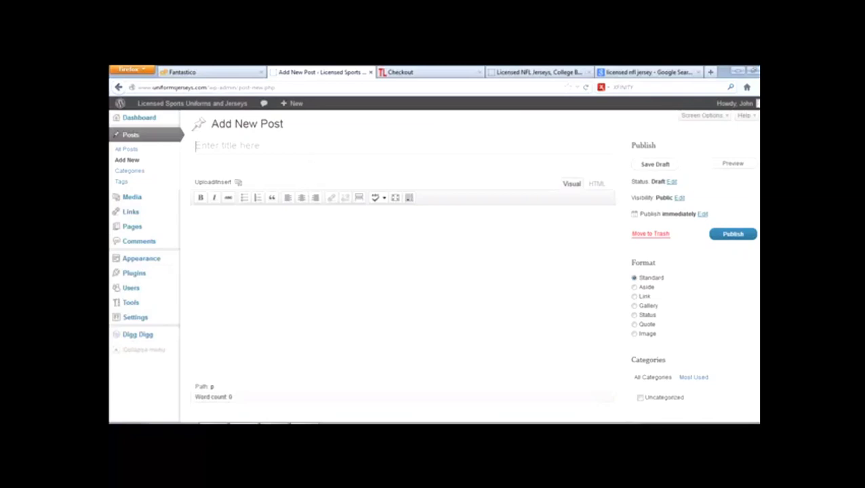
Open Notepad and enter a few lines of placeholder text as a sample draft.
key(super)
click(181, 206)
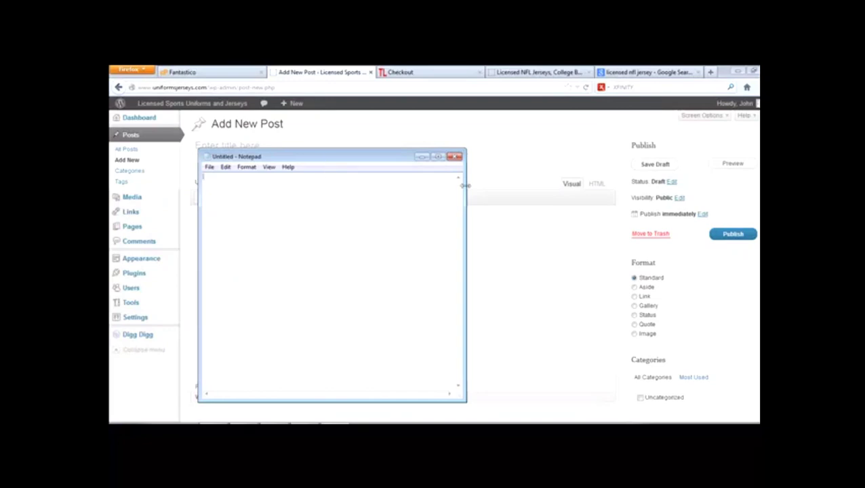
text(fjgjgjgjg)
key(Return)
text(gjgjgjgjgjgj)
key(Return)
key(Return)
text(gjgjgjgjgj)
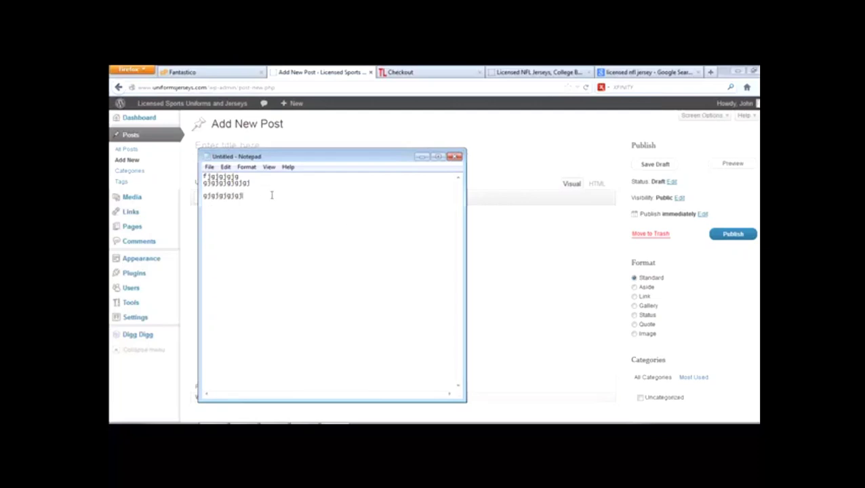
Transfer the placeholder text from Notepad into the post body, close Notepad and clear the body again.
key(ctrl+a)
key(Delete)
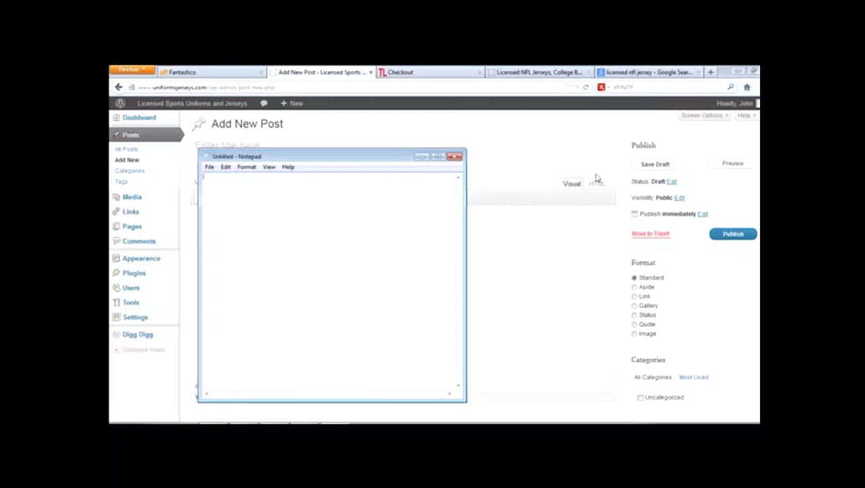
click(457, 157)
click(265, 221)
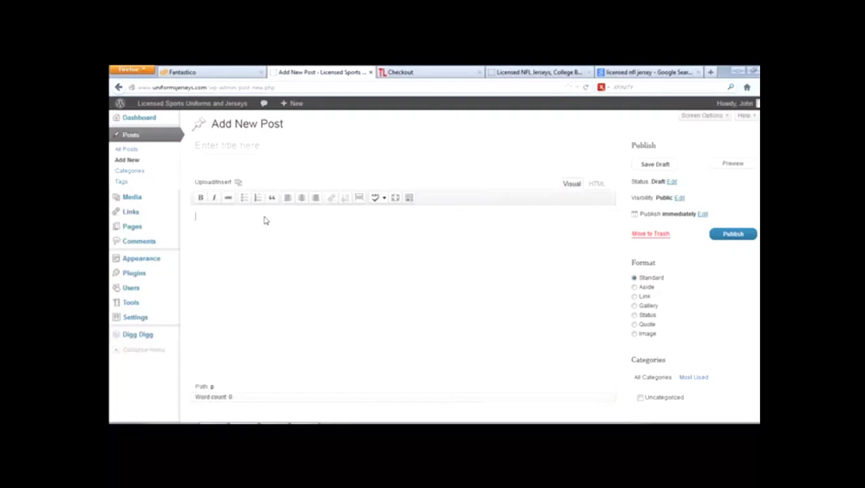
key(ctrl+v)
key(ctrl+a)
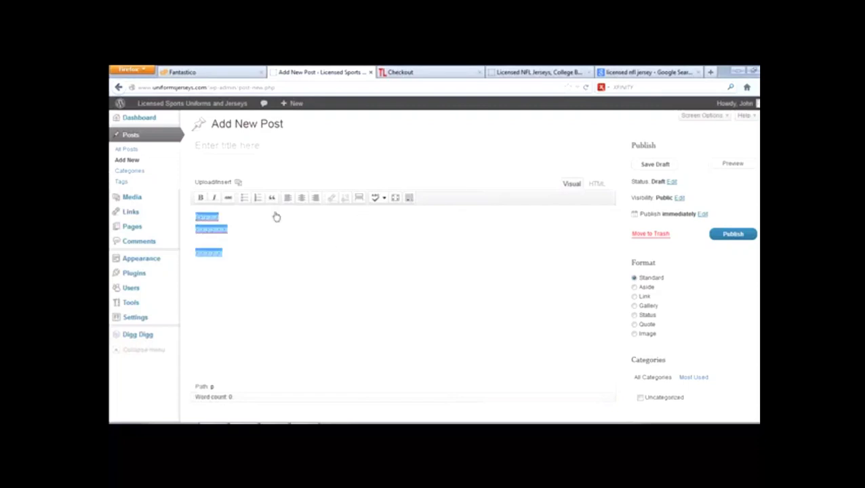
key(Delete)
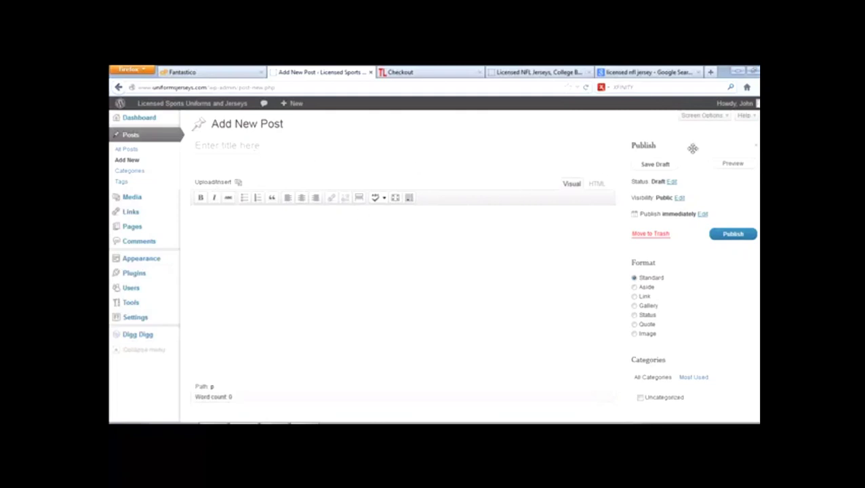
Title the new post "Licensed NFL Jerseys".
click(237, 145)
click(539, 72)
click(289, 72)
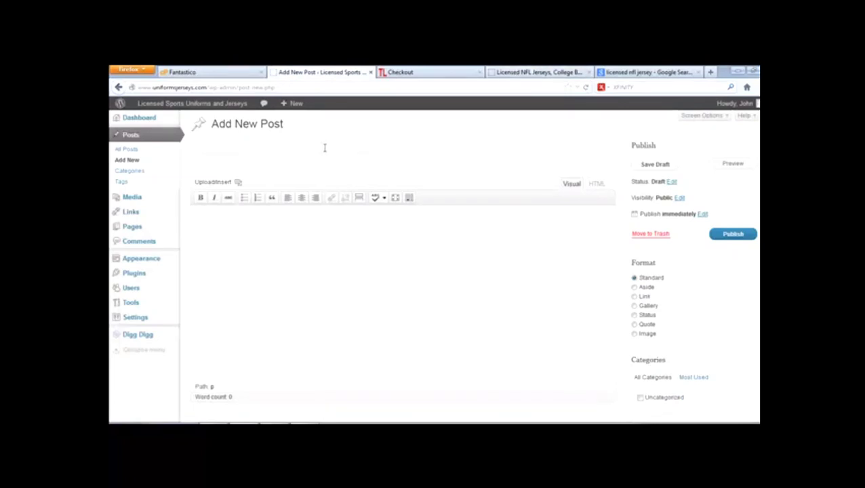
click(325, 148)
text(Licensed NFL Jerseys)
key(Tab)
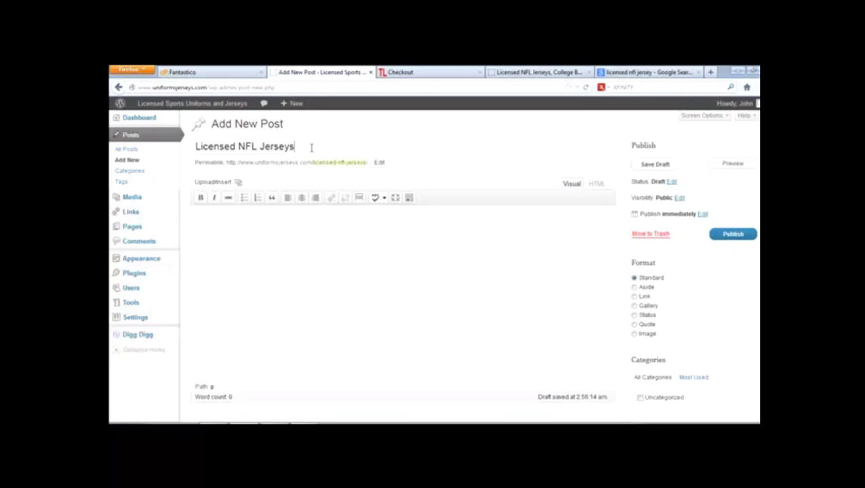
triple_click(364, 148)
click(305, 155)
Write the opening sentence of the post body: "Find all the best NFL Jerseys here".
click(293, 214)
text(Find)
key(BackSpace)
key(BackSpace)
key(BackSpace)
text(ind)
text(all the best NF)
text(L Jerseys )
text(here)
Continue the body text with "We have found the best source online for both hard to find jerseys and popular jerseys".
text(e We have)
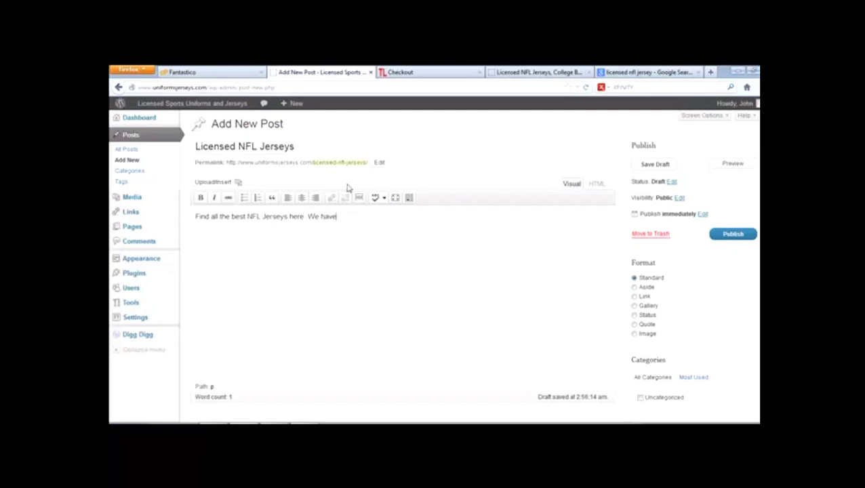
text( found the bestr)
key(BackSpace)
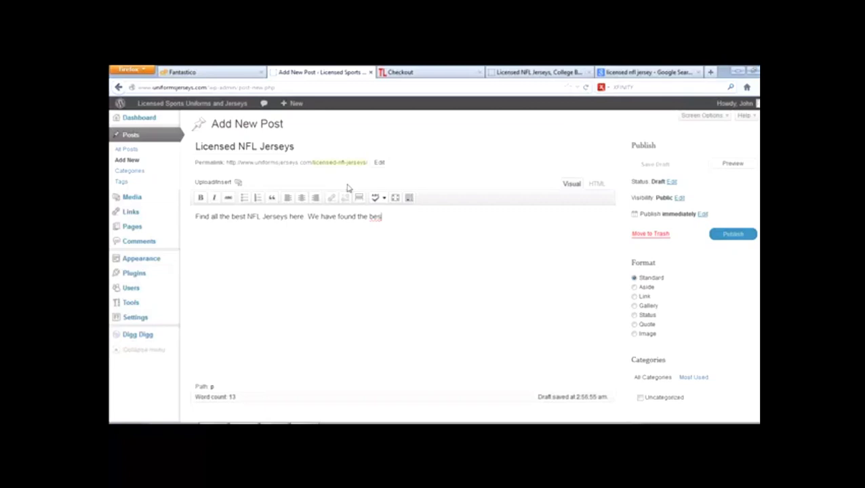
text(source online for NFL)
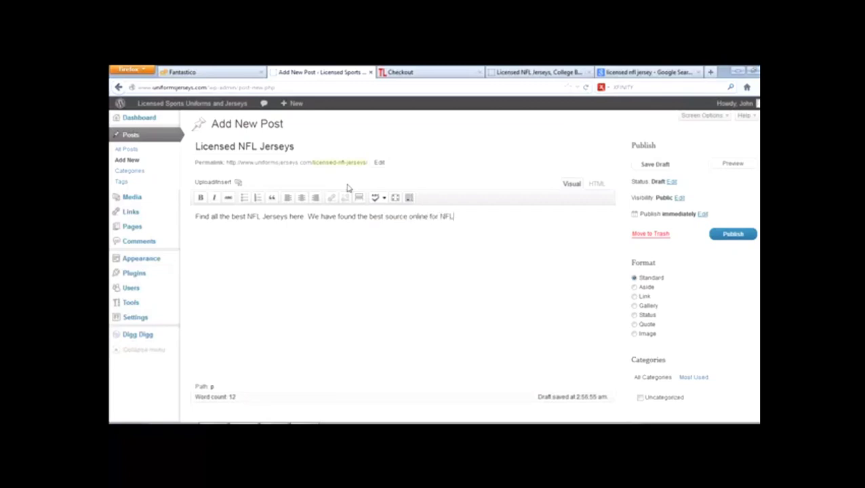
key(BackSpace)
key(BackSpace)
key(BackSpace)
text(both)
key(BackSpace)
key(BackSpace)
key(BackSpace)
key(BackSpace)
key(BackSpace)
text(r both hard to find jersyes a)
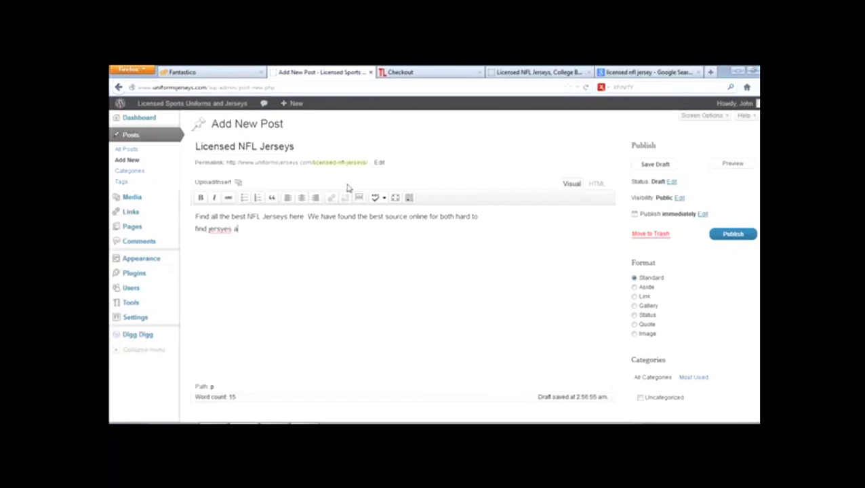
key(BackSpace)
key(BackSpace)
key(BackSpace)
key(BackSpace)
key(BackSpace)
text(eys and popul)
text(ar jerse)
text(Click Here)
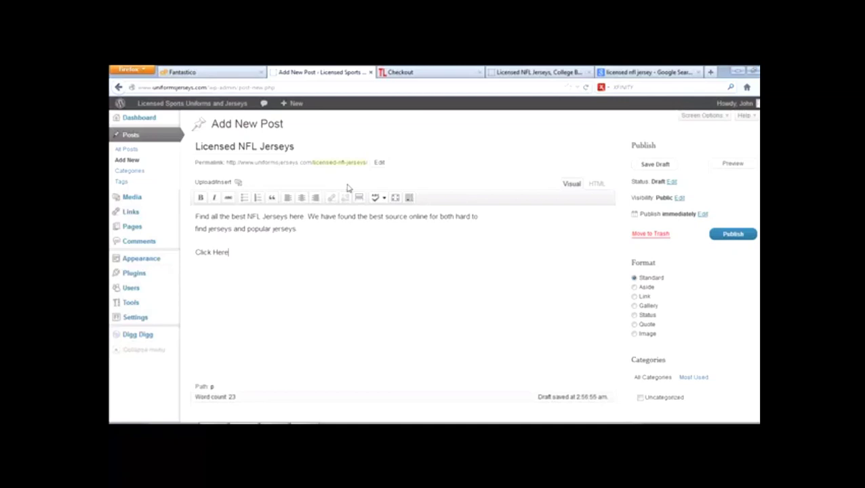
text( To Start Browsing Today)
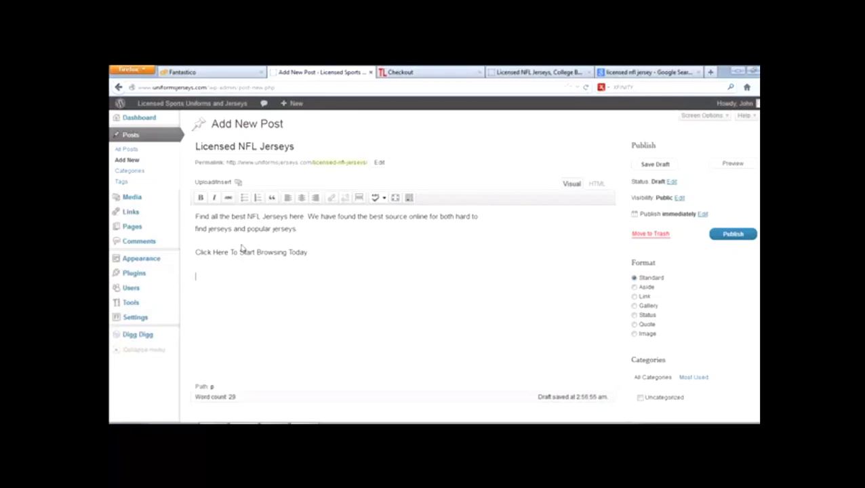
drag(196, 253, 308, 252)
click(331, 198)
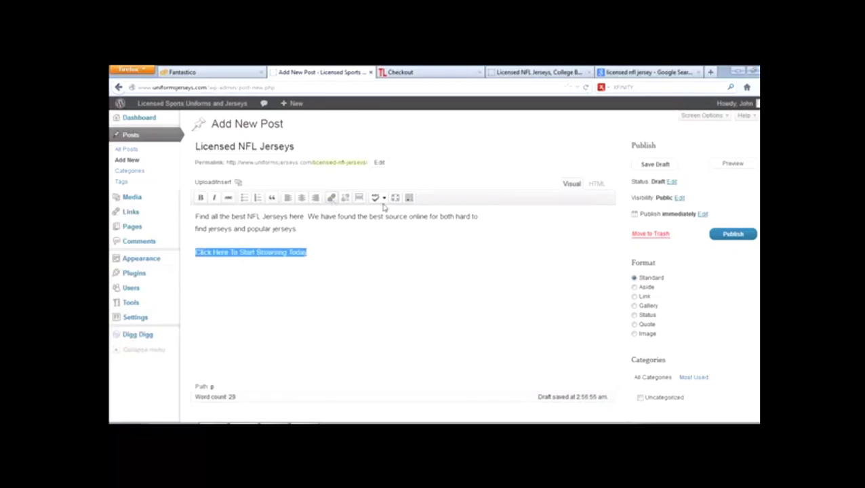
text(http://)
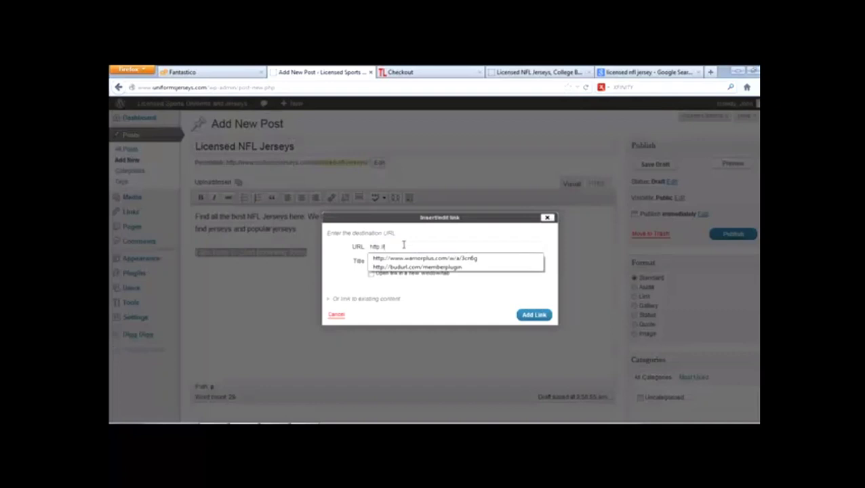
text(www.youraffiliatelink.com)
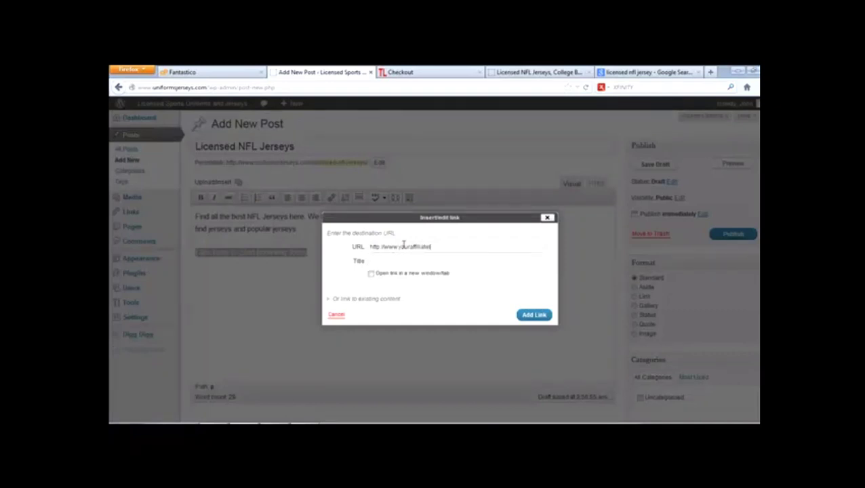
click(371, 274)
click(533, 315)
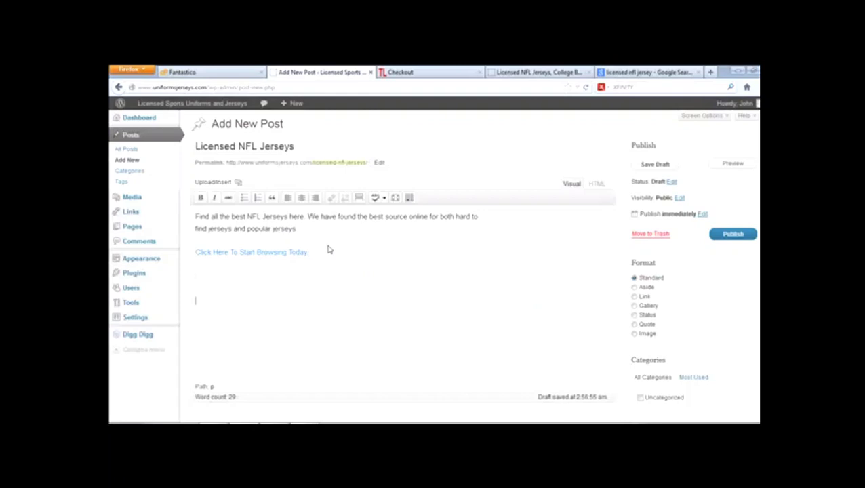
Upload the basketball player silhouette image from the Sample Pictures folder to the post's media.
click(238, 183)
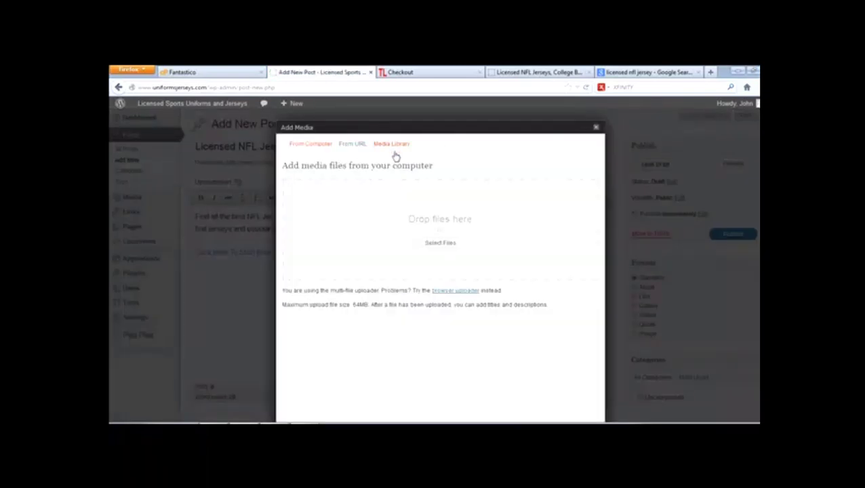
click(441, 243)
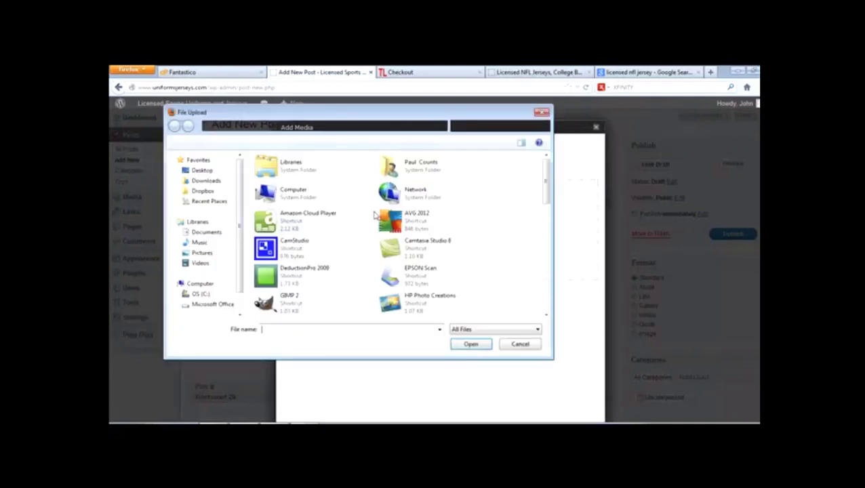
click(202, 254)
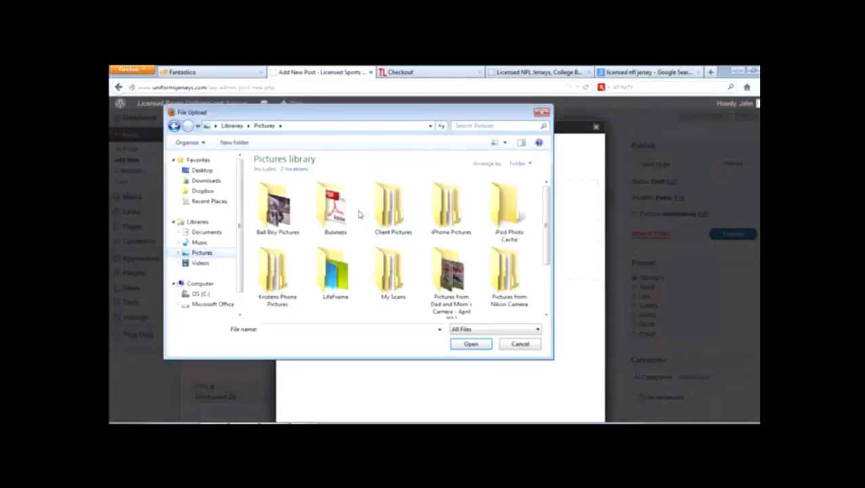
drag(544, 194, 555, 235)
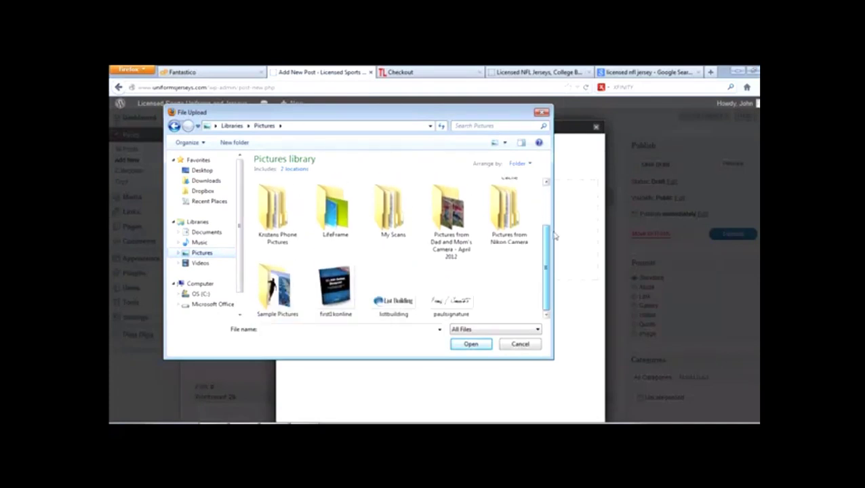
double_click(268, 288)
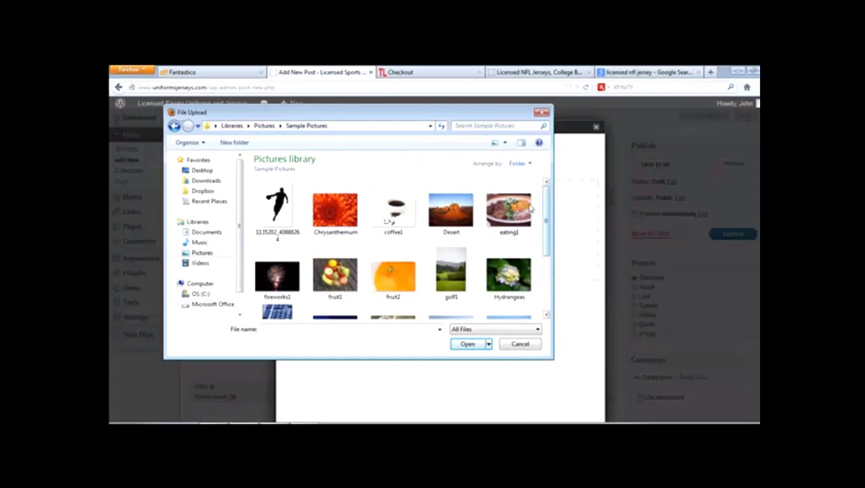
mouse_move(544, 201)
mouse_down()
mouse_move(554, 255)
mouse_move(538, 192)
mouse_up()
double_click(271, 215)
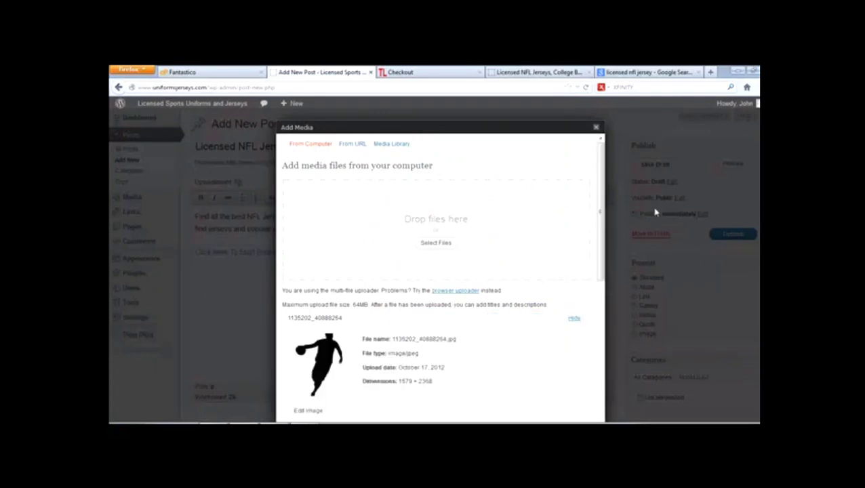
Set the uploaded image's title to "basketball-player" and its alternate text to "NFL Jerseys".
drag(603, 219, 590, 382)
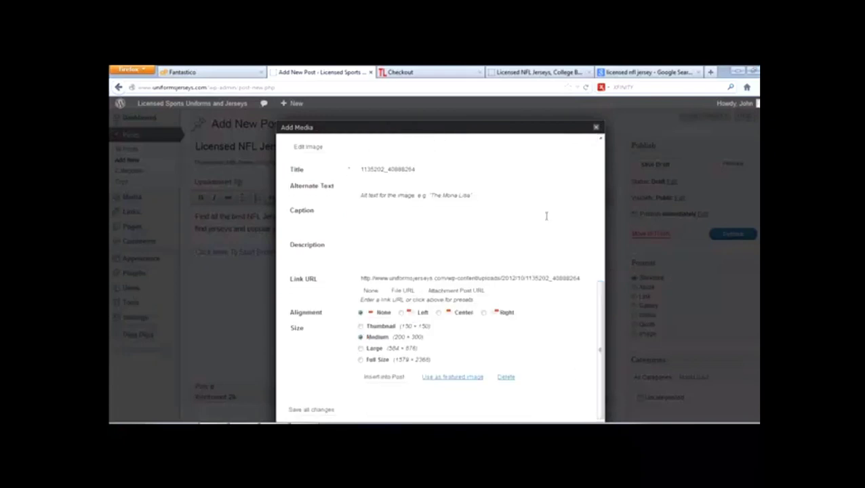
double_click(436, 169)
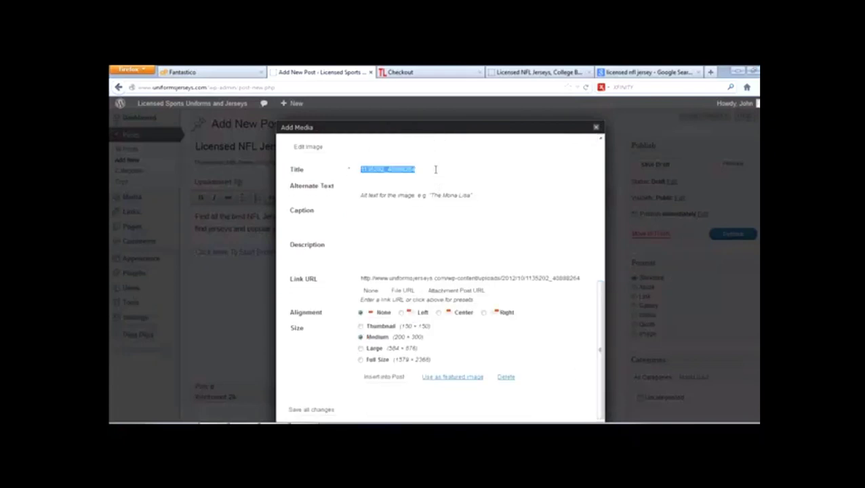
text(basketball-player)
triple_click(430, 167)
click(448, 171)
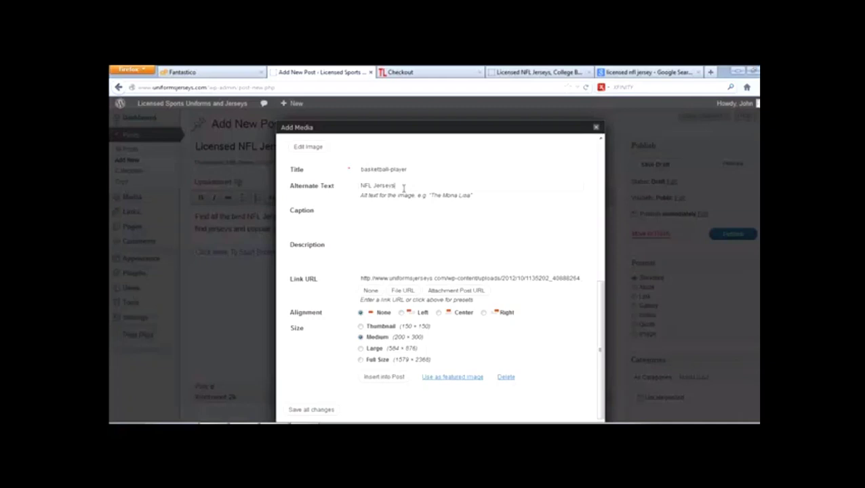
Align the image left and insert it into the post at medium size.
click(374, 221)
click(401, 313)
click(385, 377)
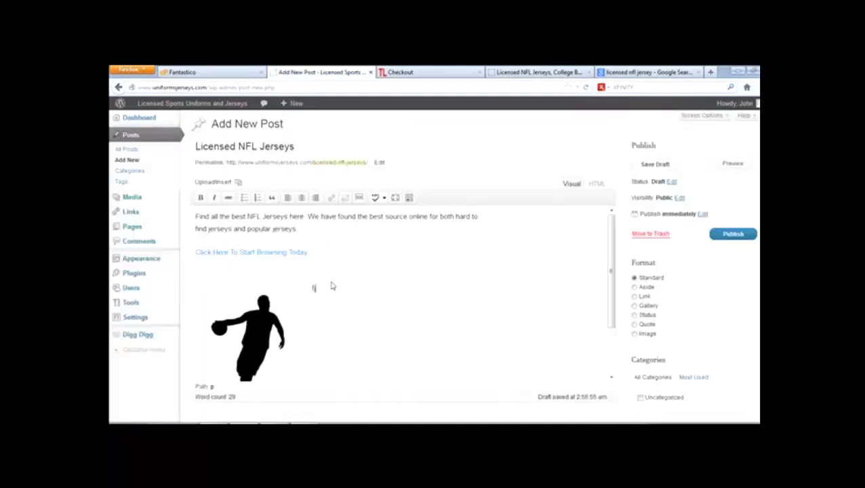
Add several short lines of filler text beside the basketball player image to show how text wraps.
text(fjfjfjfj)
key(Return)
scroll(332, 287, down, 2)
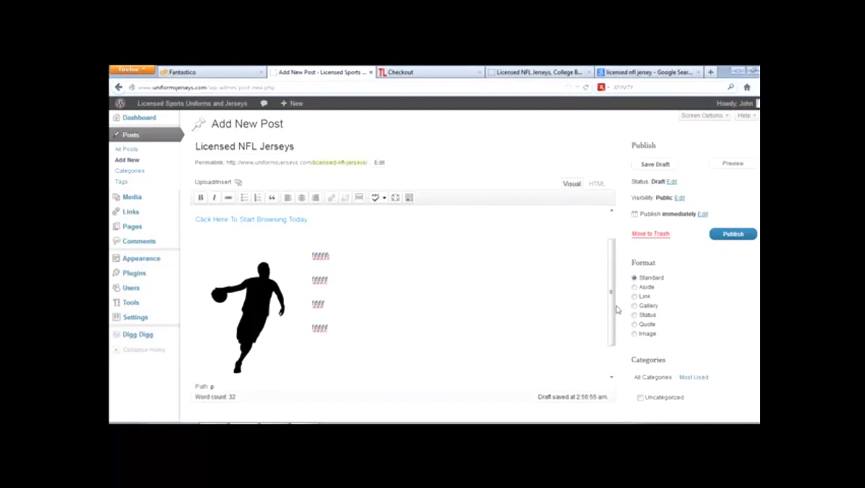
drag(616, 300, 601, 357)
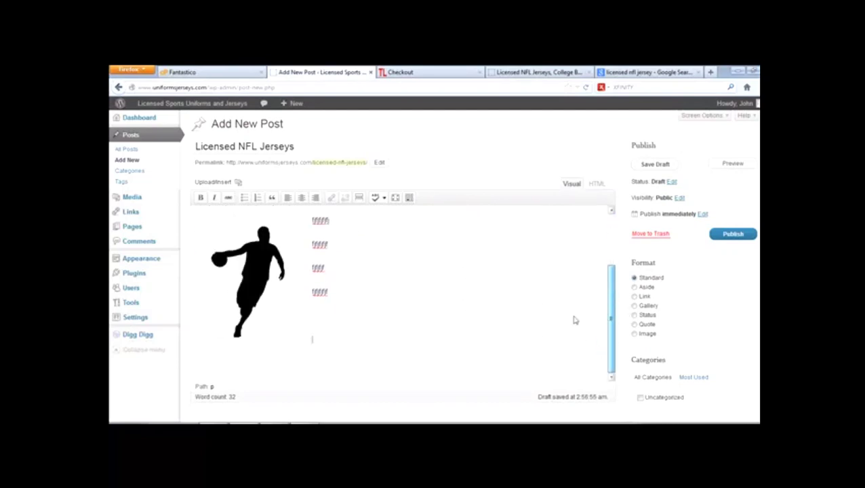
scroll(574, 320, down, 5)
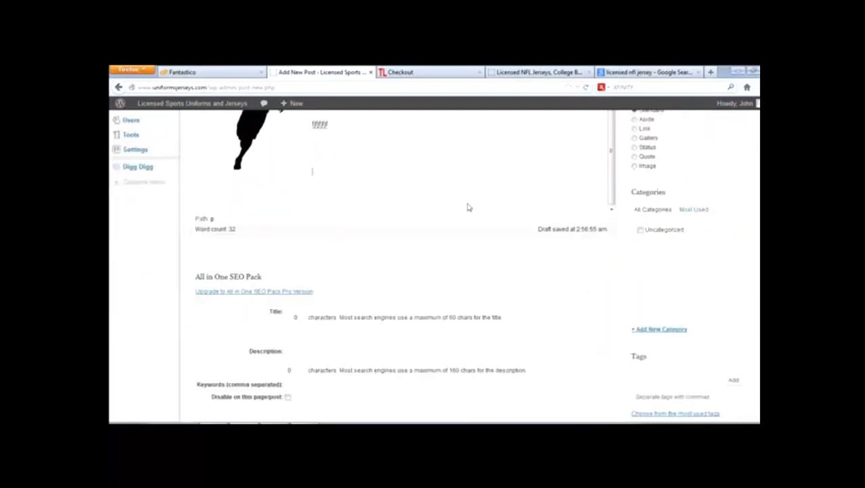
scroll(468, 208, up, 5)
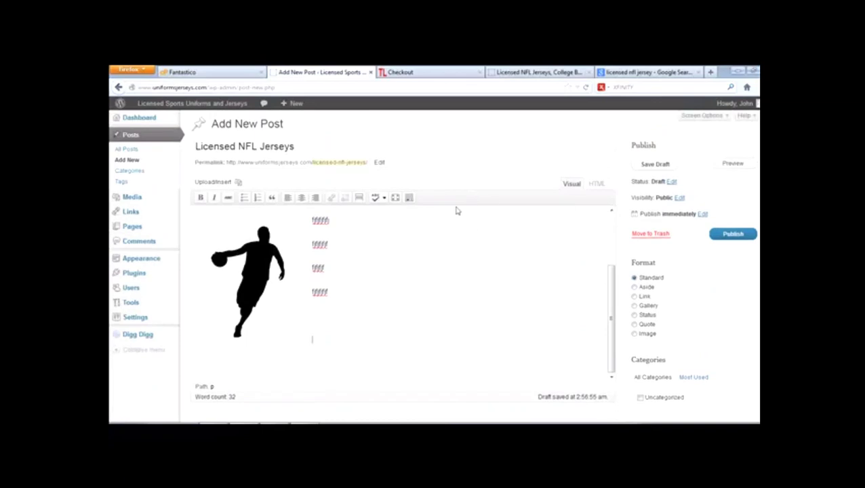
scroll(456, 210, down, 7)
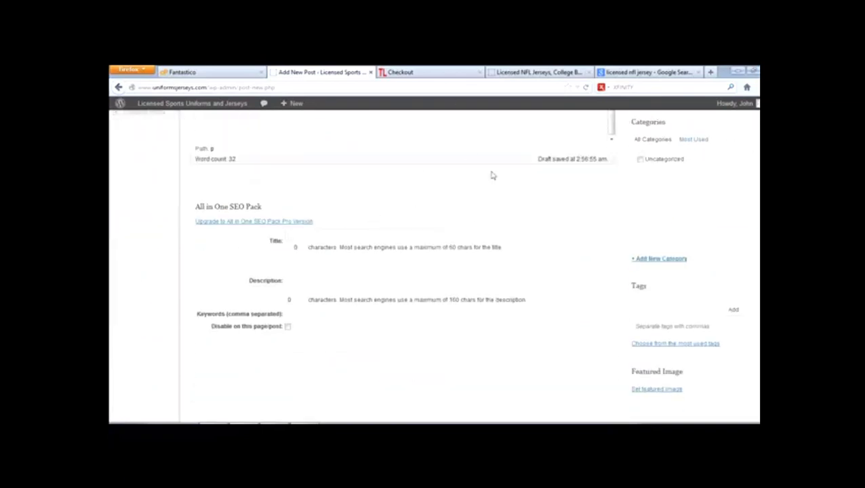
scroll(493, 176, up, 7)
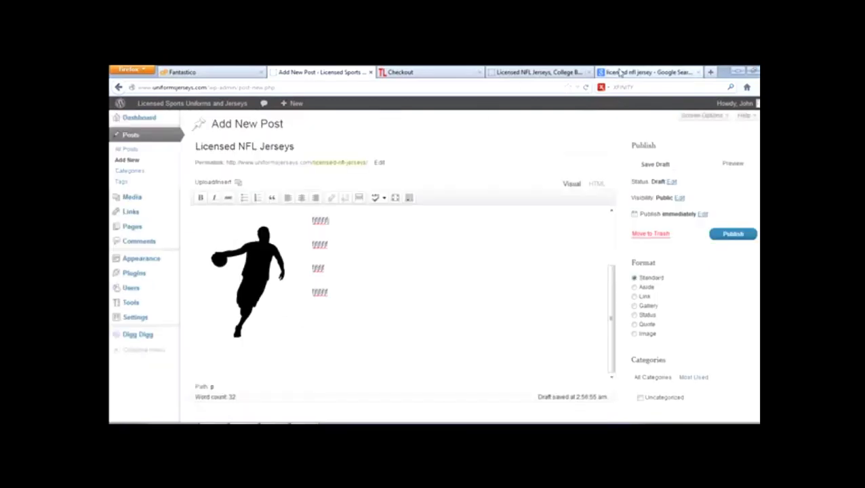
Search Google for "adwords keyword tool" and open the Google AdWords Keyword Tool.
click(644, 73)
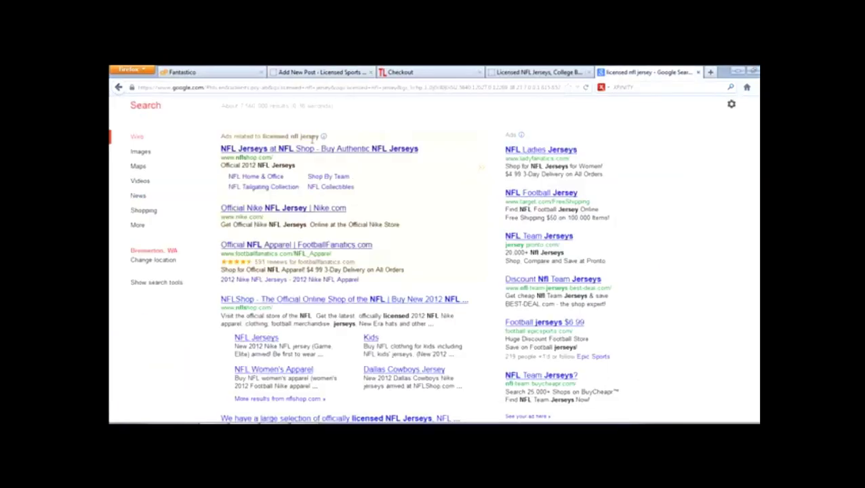
scroll(318, 187, up, 2)
click(293, 129)
triple_click(294, 130)
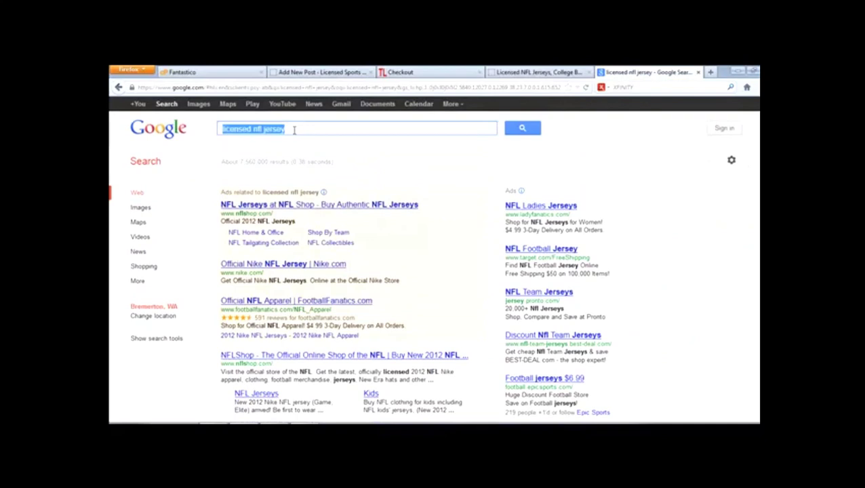
text(adwords key)
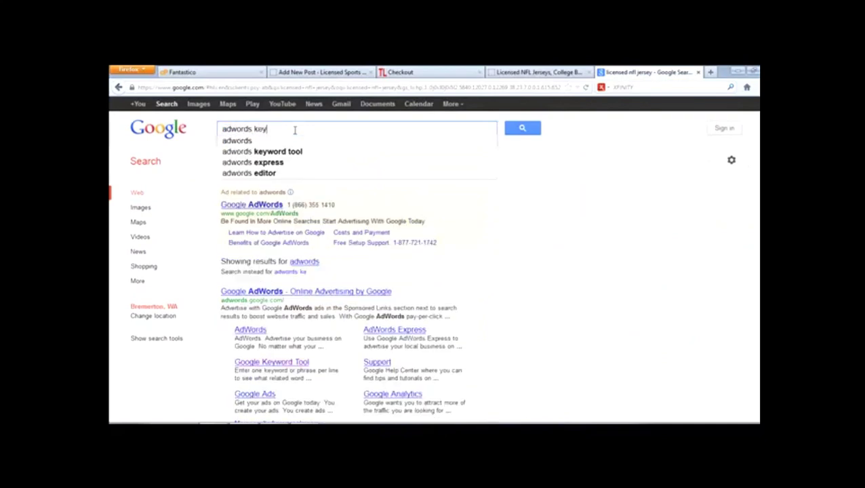
text(word tool)
key(Return)
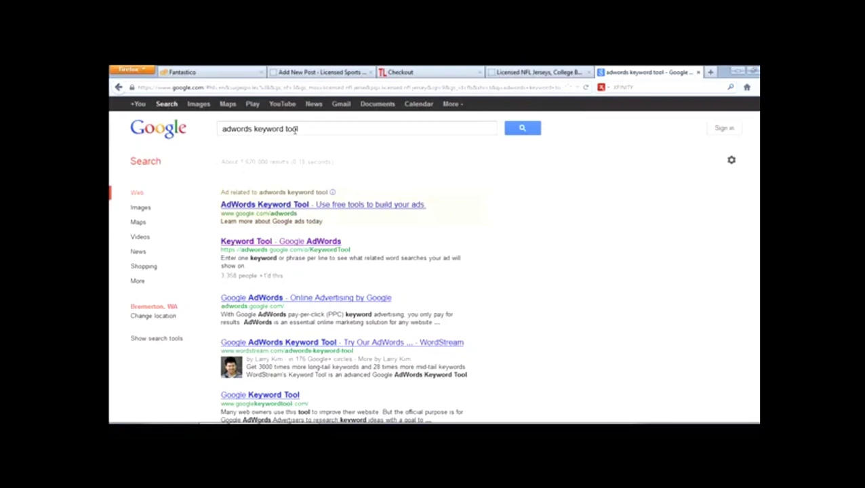
click(272, 241)
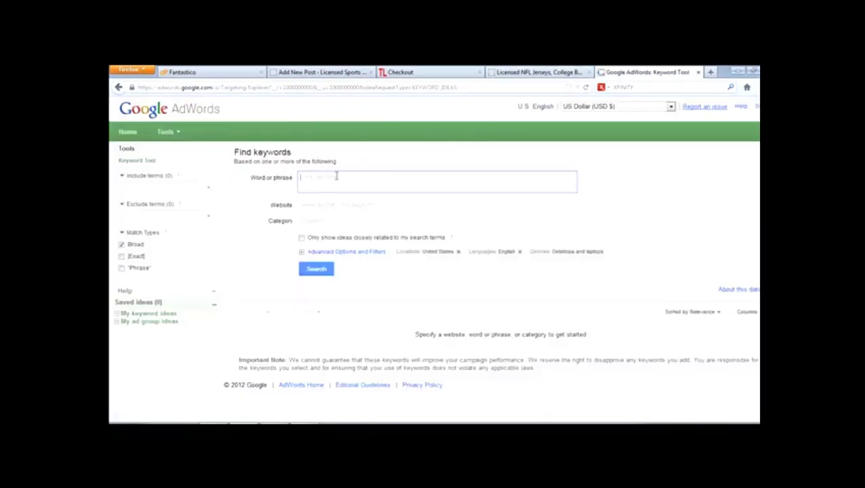
Look up keyword ideas for the phrase "nfl jerseys" in the Keyword Tool.
click(341, 73)
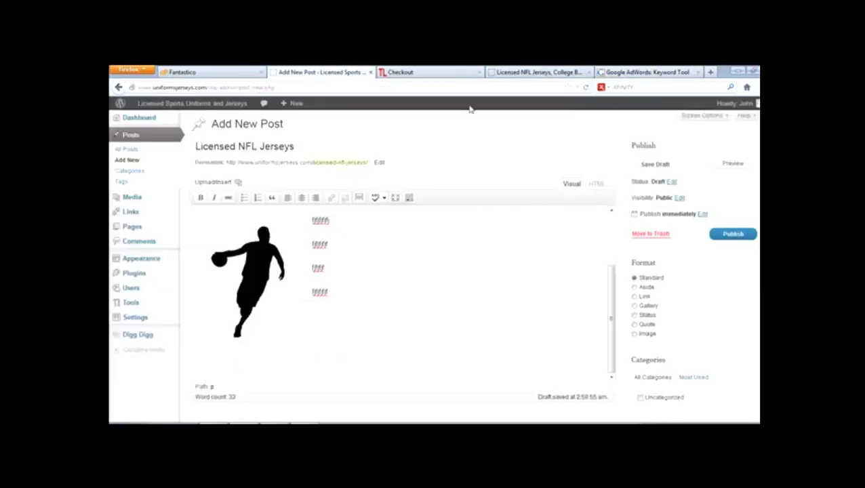
click(634, 73)
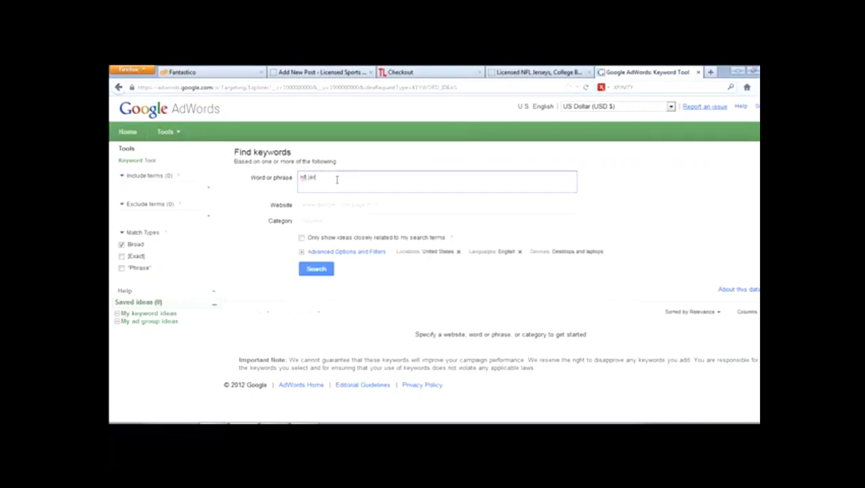
click(316, 269)
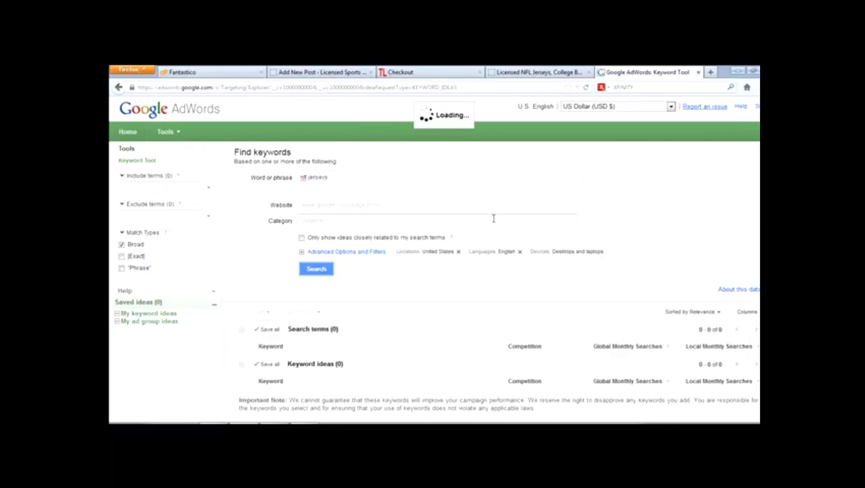
scroll(564, 348, down, 3)
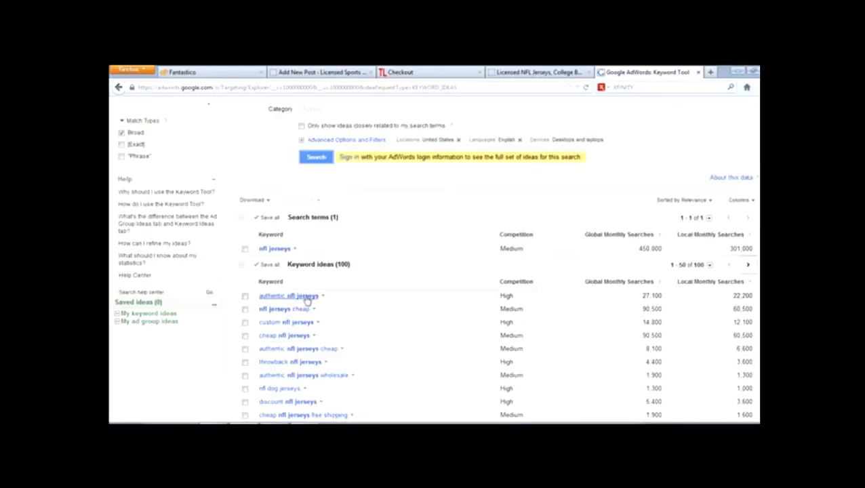
Restrict the keyword match type to Exact only and sort the ideas by global monthly searches.
click(122, 134)
click(122, 144)
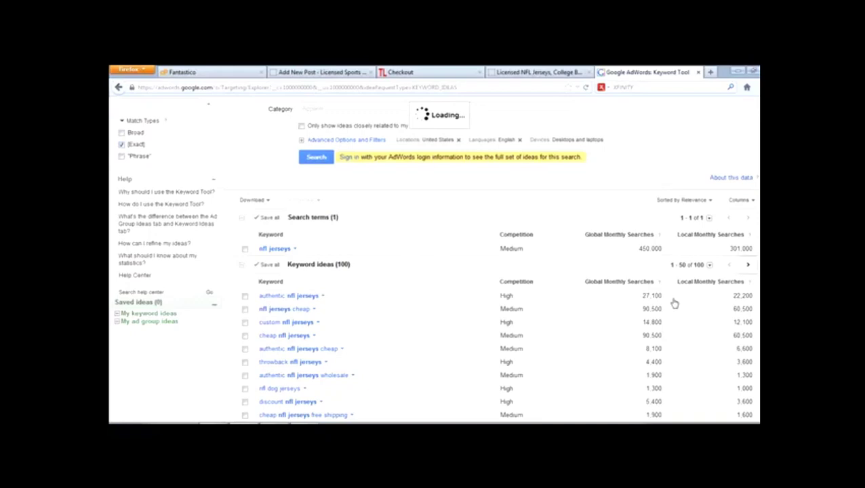
click(627, 283)
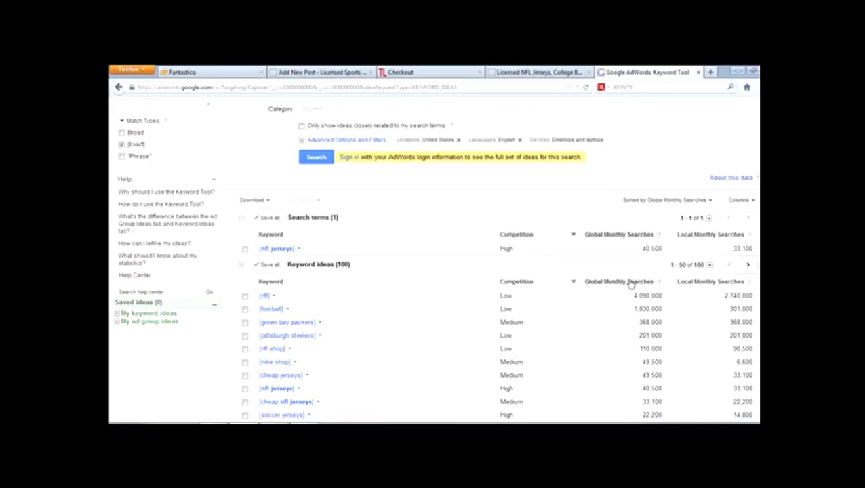
Examine the keyword ideas, comparing their competition levels and monthly search volumes.
scroll(421, 413, down, 2)
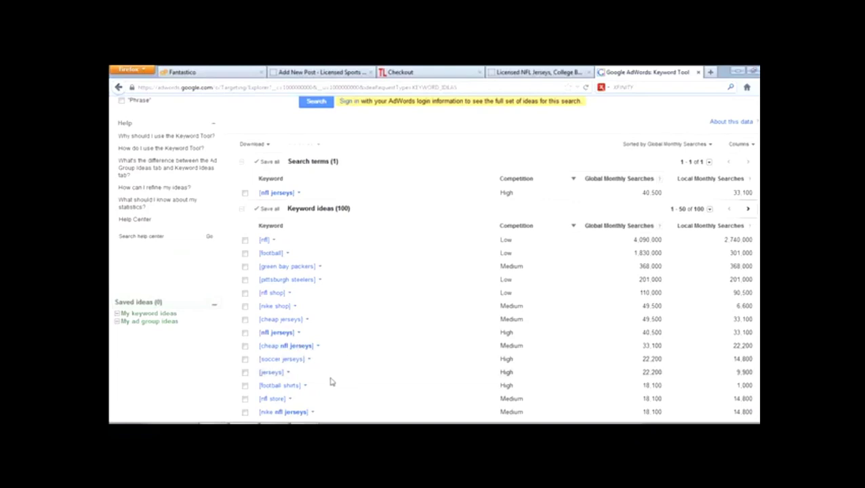
scroll(330, 381, down, 2)
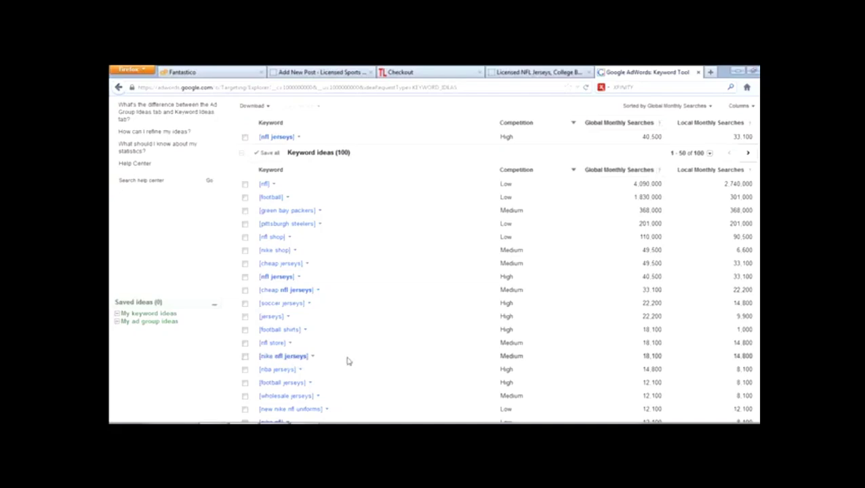
scroll(346, 363, down, 3)
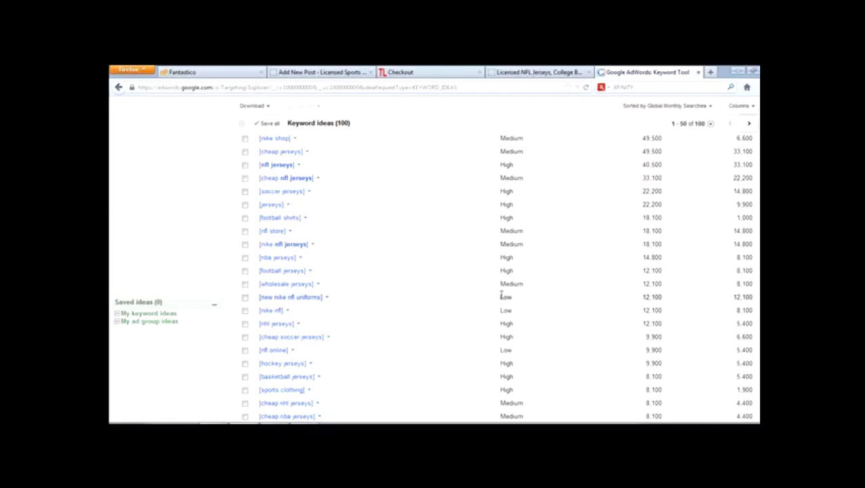
double_click(504, 296)
click(521, 301)
Return to the WordPress post and begin its All in One SEO Pack title with the researched keyword "Cheap NFL Jerseys,".
click(499, 72)
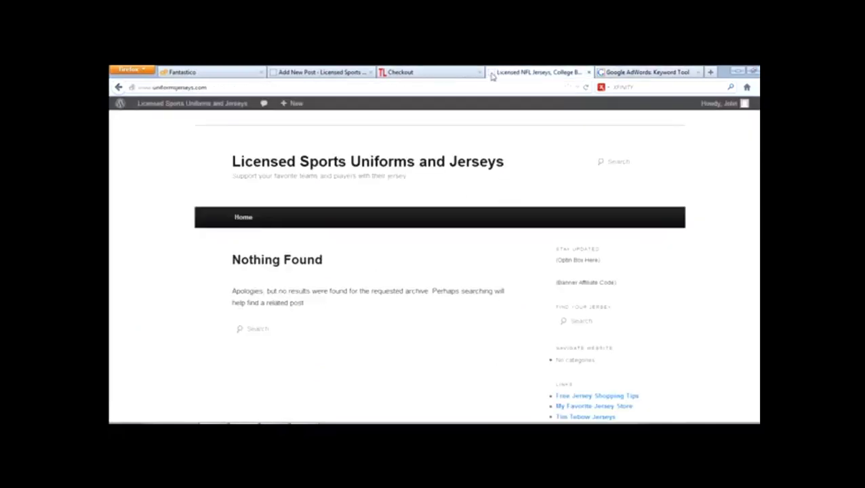
click(328, 72)
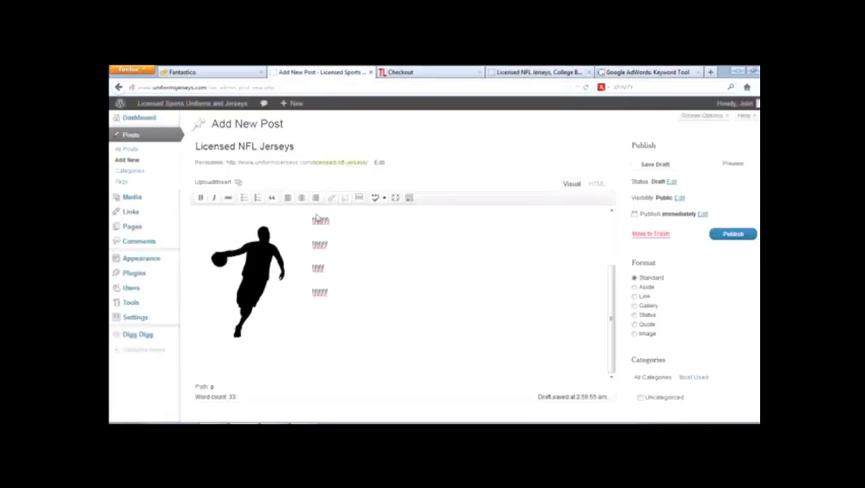
scroll(442, 244, down, 3)
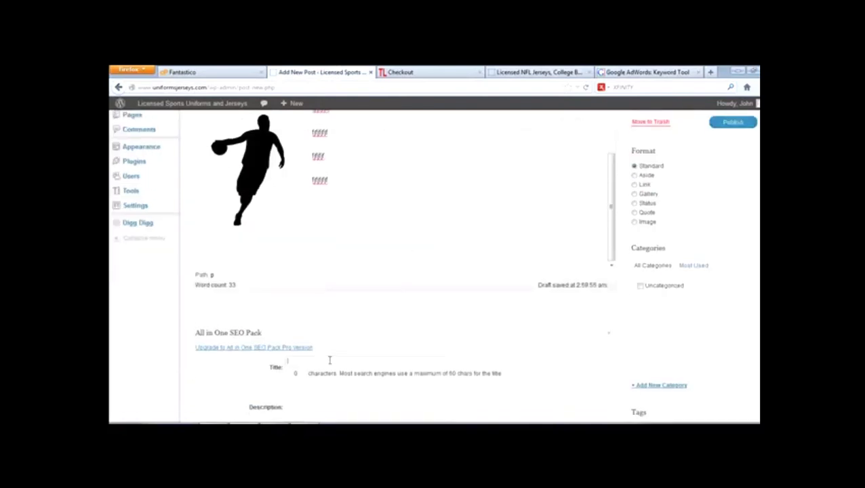
click(549, 73)
click(641, 72)
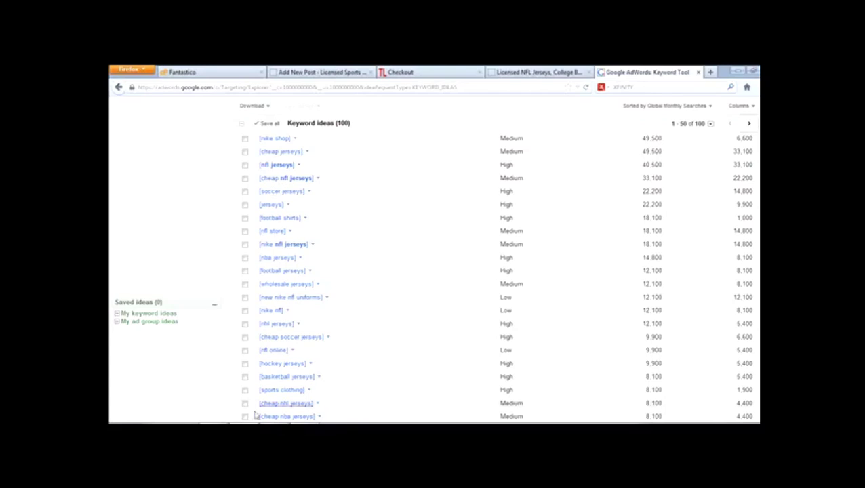
click(315, 72)
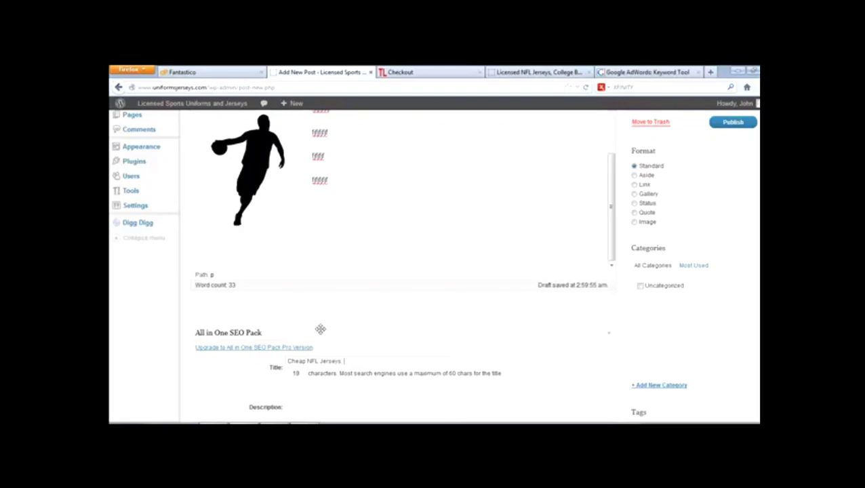
Check the Keyword Tool ideas again and append "New Nike NFL Uniforms," to the post's SEO title.
click(550, 72)
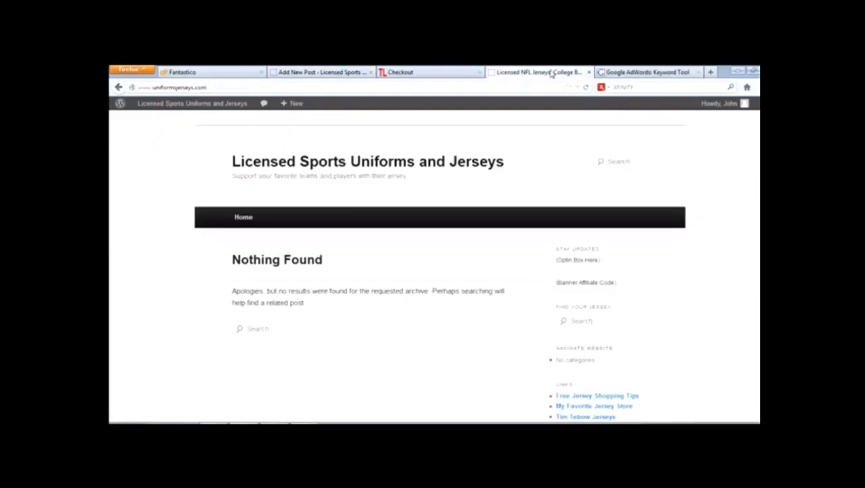
click(612, 73)
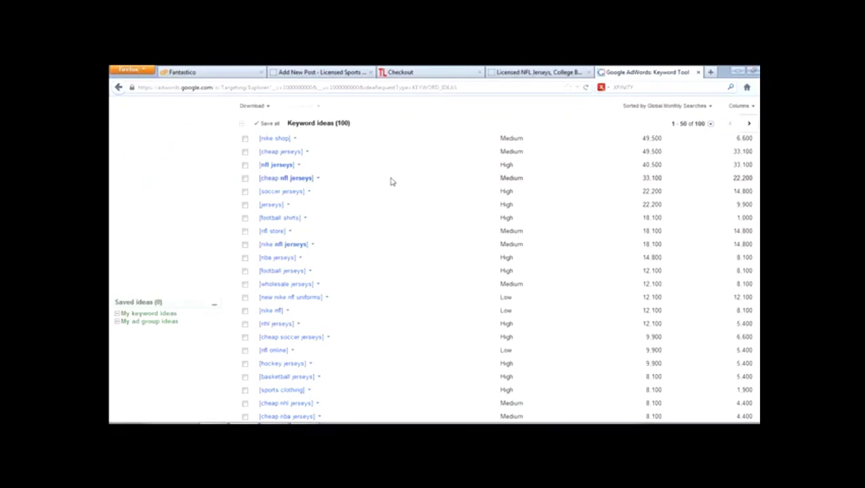
click(316, 70)
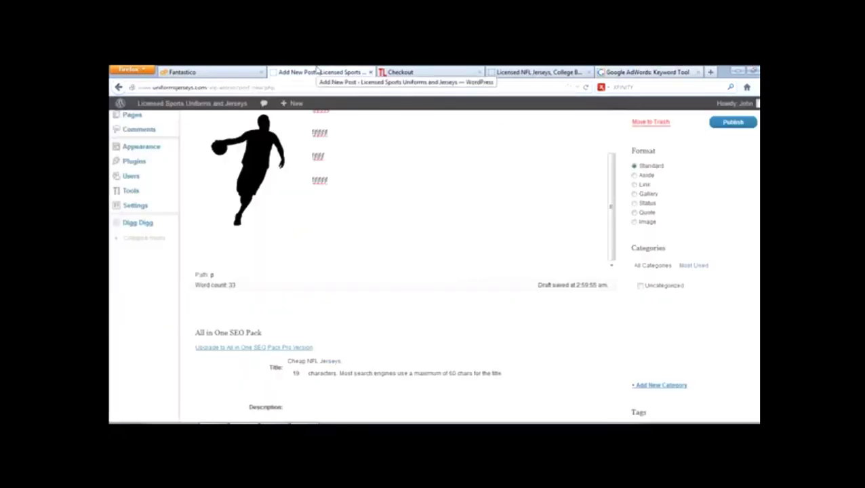
text(New Nike NFL)
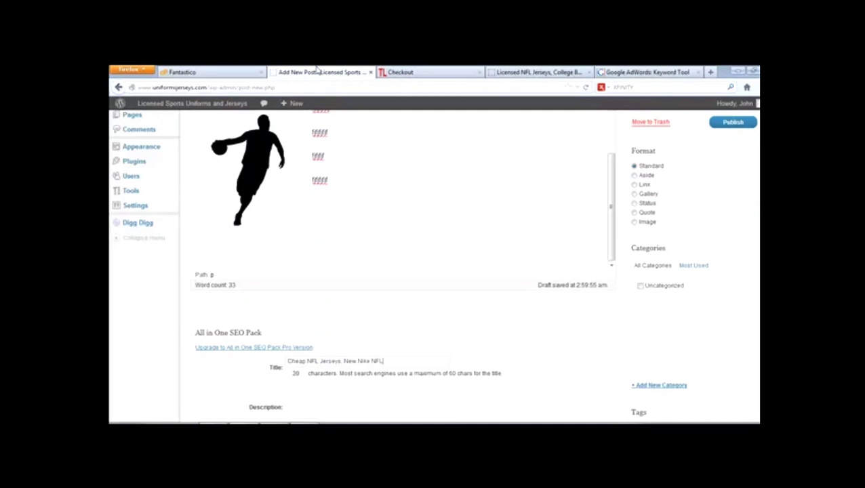
text( Uniforms |)
Look further down the keyword ideas for a third phrase and append "Authentic NFL Jerseys" to the SEO title.
click(548, 71)
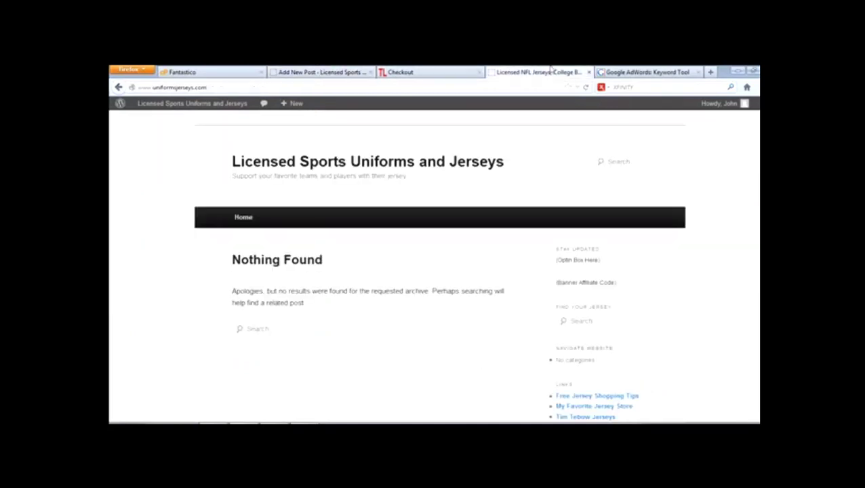
click(646, 72)
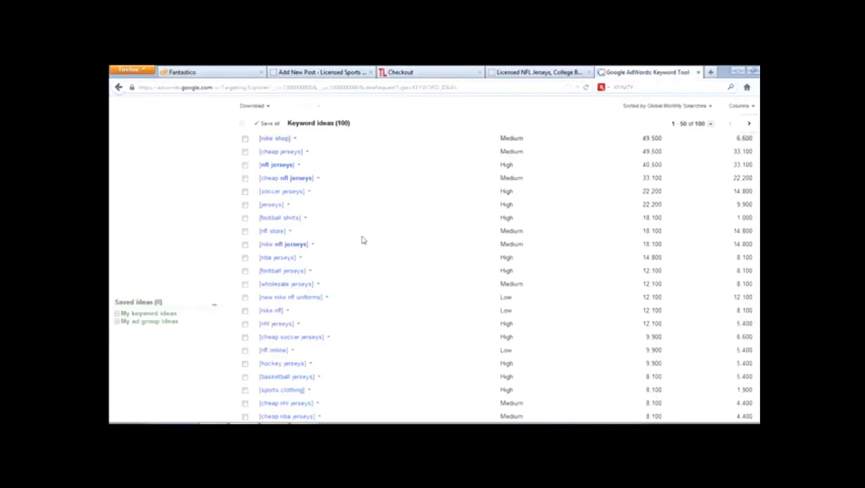
scroll(418, 303, down, 4)
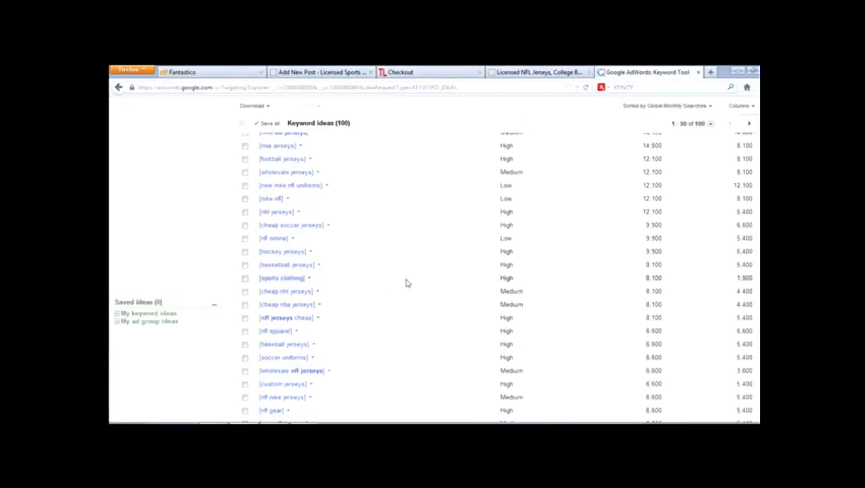
scroll(363, 246, down, 6)
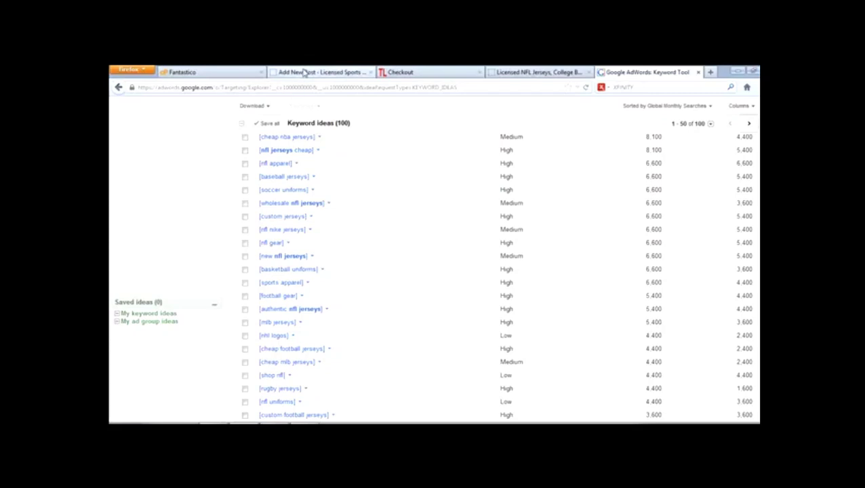
click(305, 74)
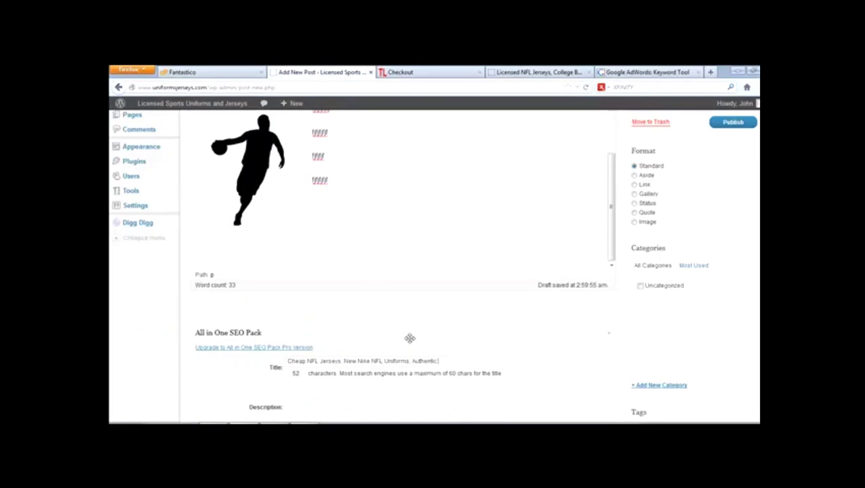
text(L Jerseys)
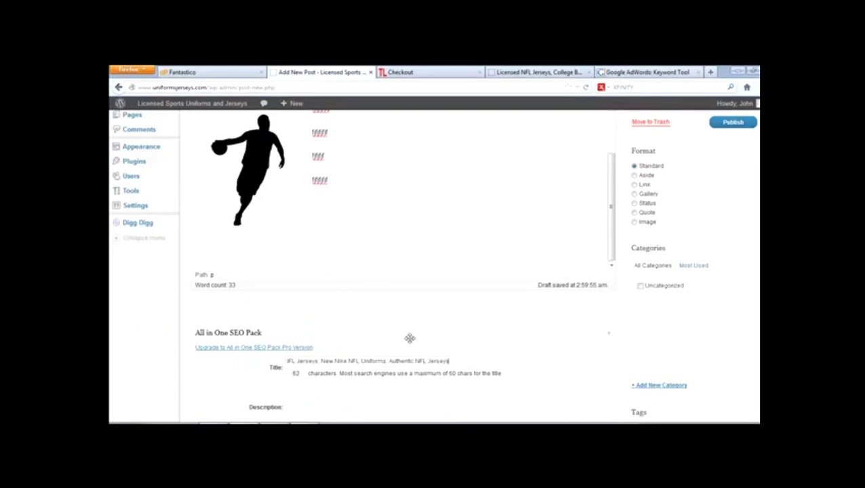
drag(407, 360, 189, 371)
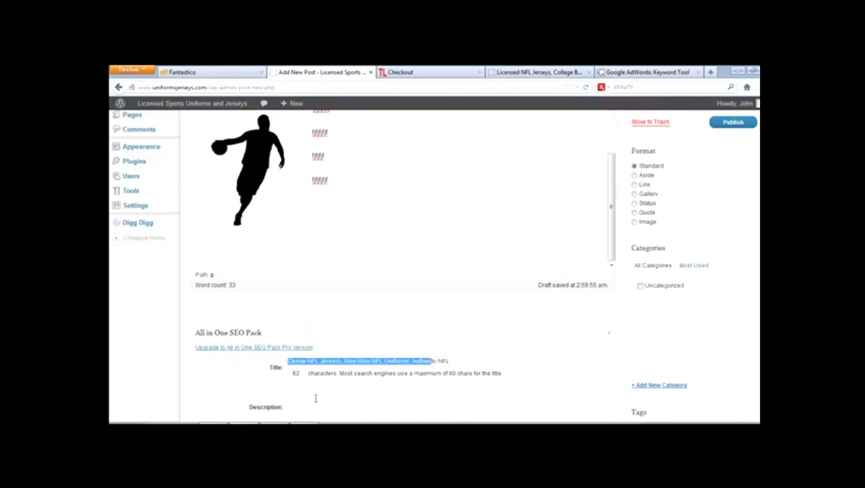
Enter the SEO description "Find cheap NFL jerseys, new Nike NFL uniforms, authentic NFL jerseys, and more. Get equipped to support your favorite player or team.".
click(346, 389)
scroll(418, 375, down, 3)
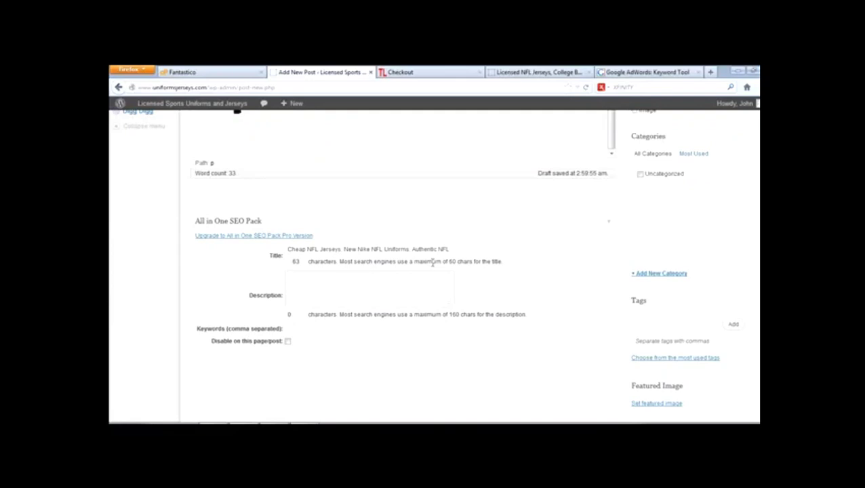
text(Find cheap NFL jerseys, new Nike)
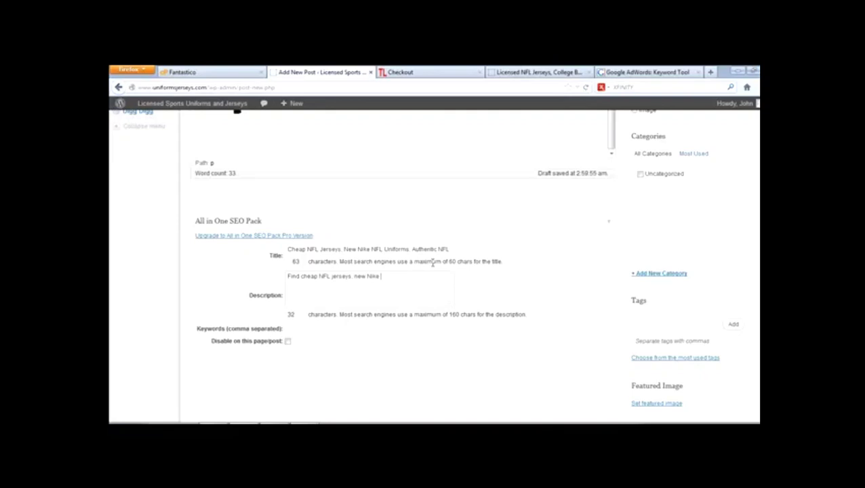
text( NFL uniforms, authentic NFL jerseys, and more )
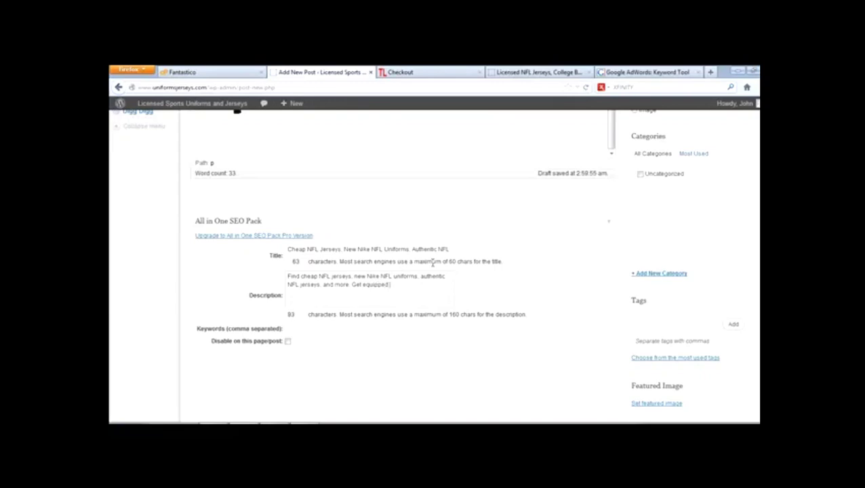
text( to support your favorite platyer or team)
key(Tab)
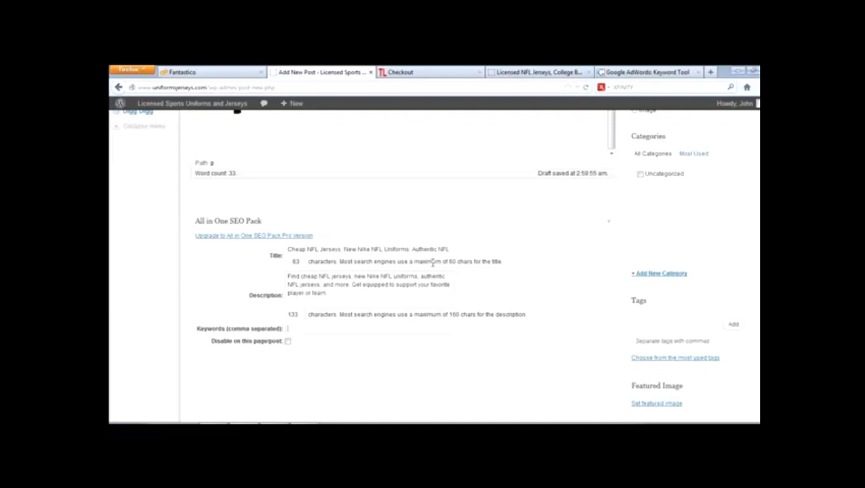
Copy the complete SEO title text into the comma-separated SEO keywords field, replacing any partial entry there.
text(chea)
drag(378, 250, 195, 247)
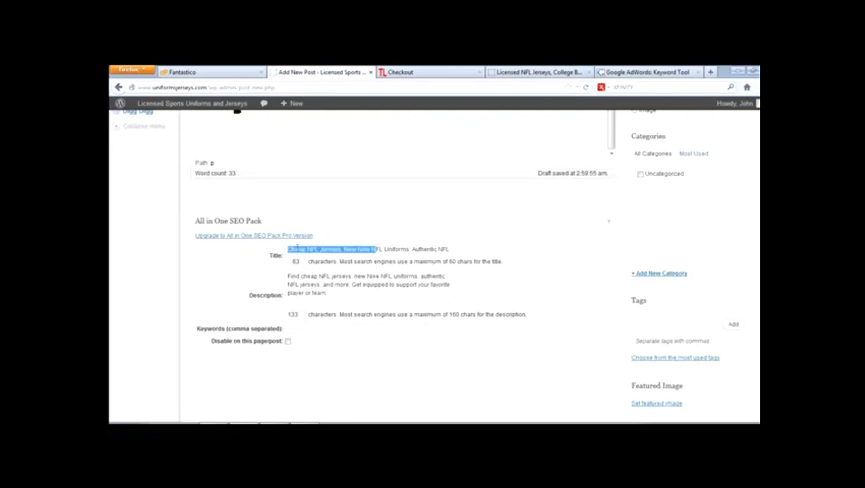
click(287, 250)
drag(291, 251, 478, 251)
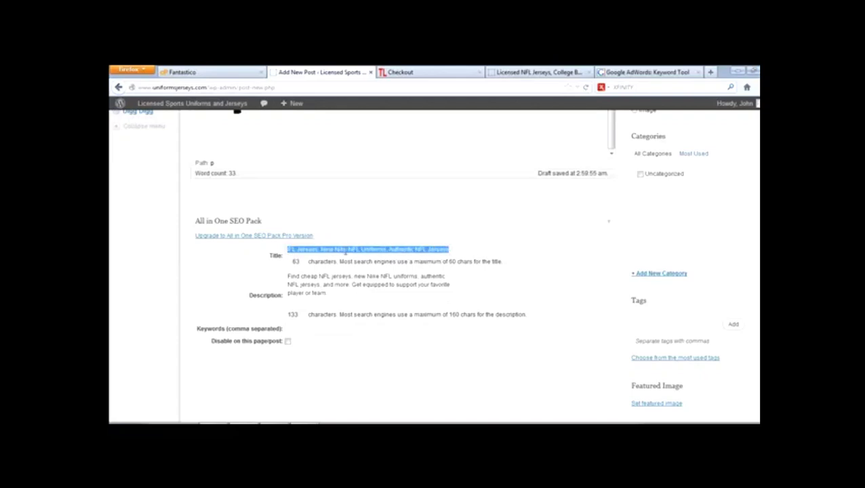
right_click(346, 253)
click(363, 285)
click(305, 328)
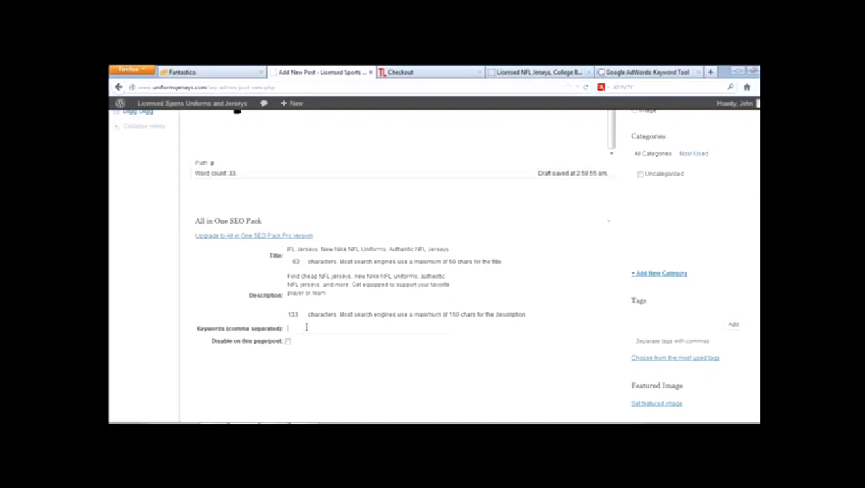
key(ctrl+v)
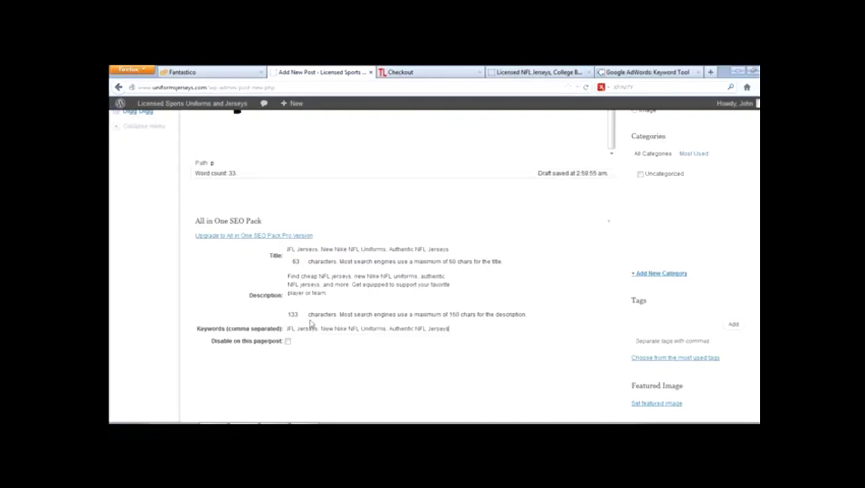
right_click(369, 328)
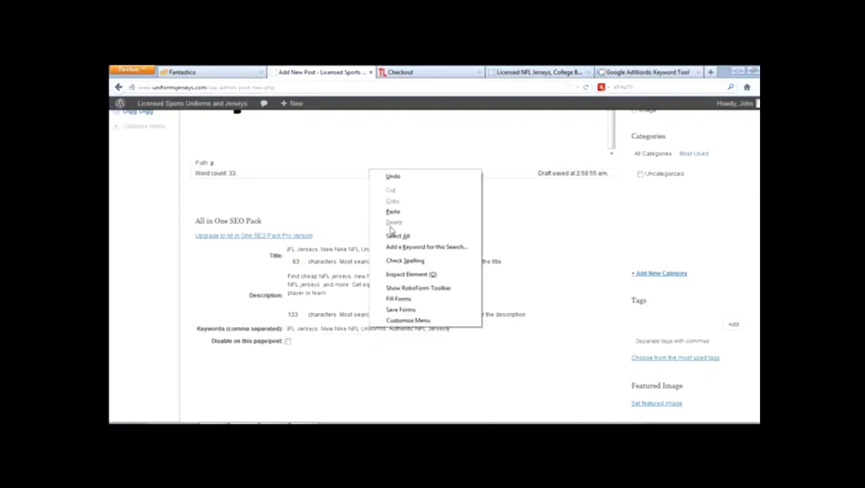
click(329, 327)
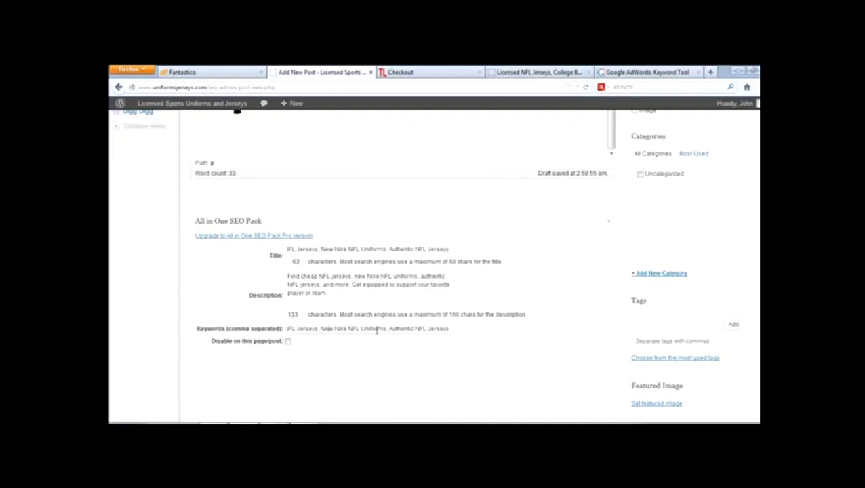
drag(377, 331, 128, 319)
click(452, 360)
Create a new category named "NFL Jerseys" for the post, without a parent category.
scroll(520, 295, down, 1)
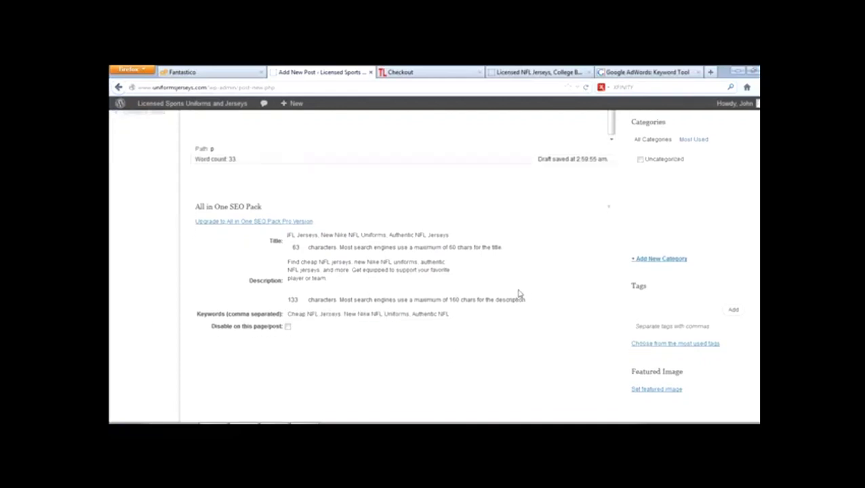
scroll(521, 295, up, 5)
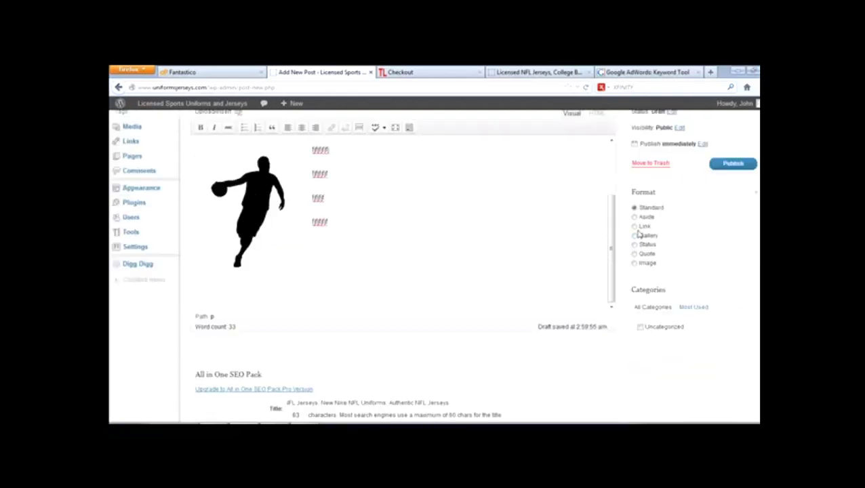
scroll(641, 238, down, 2)
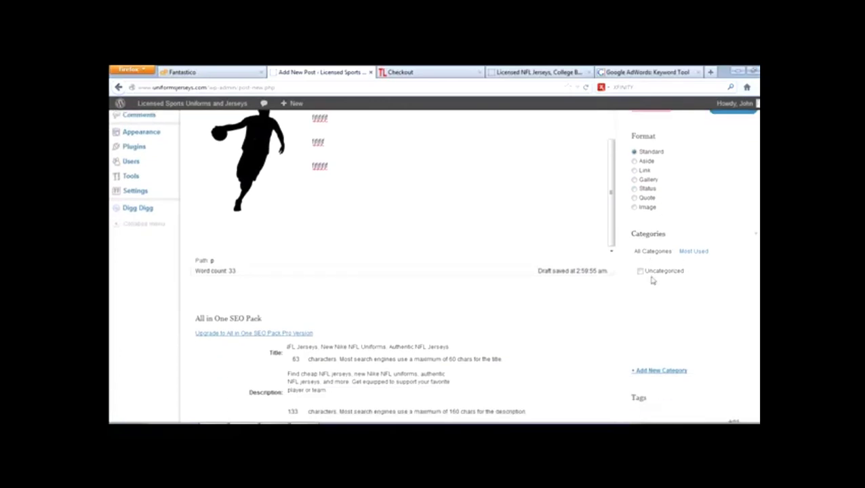
click(641, 370)
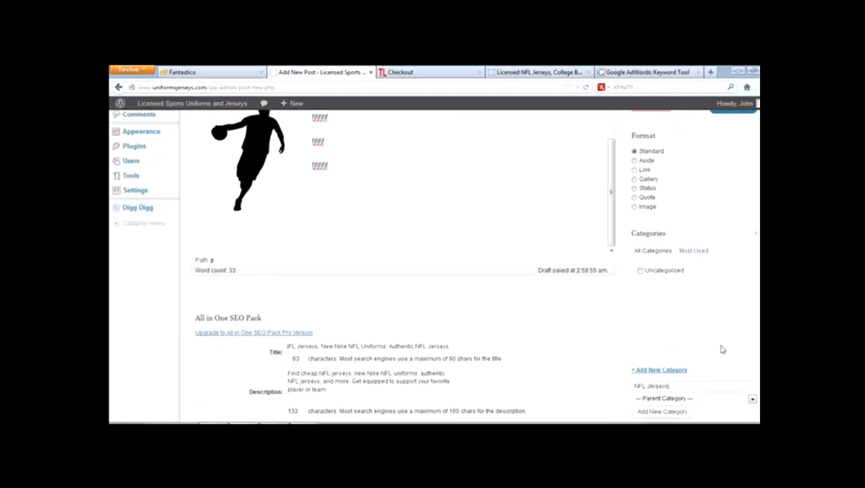
scroll(720, 350, down, 2)
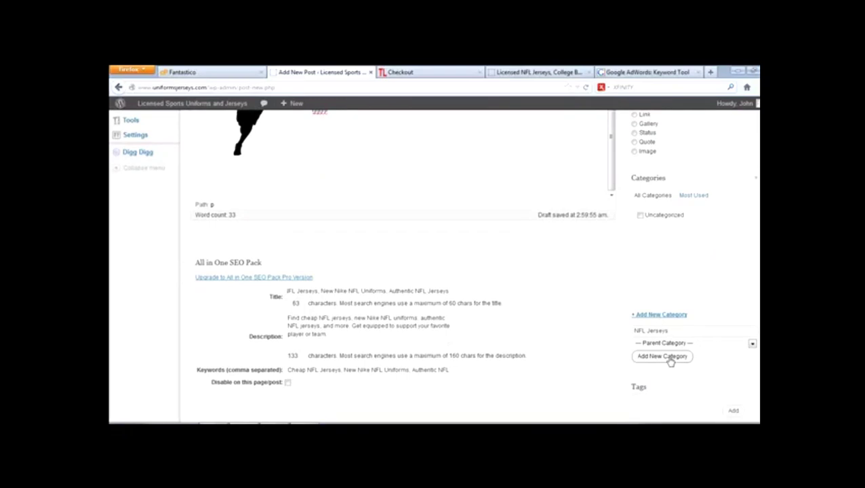
click(670, 358)
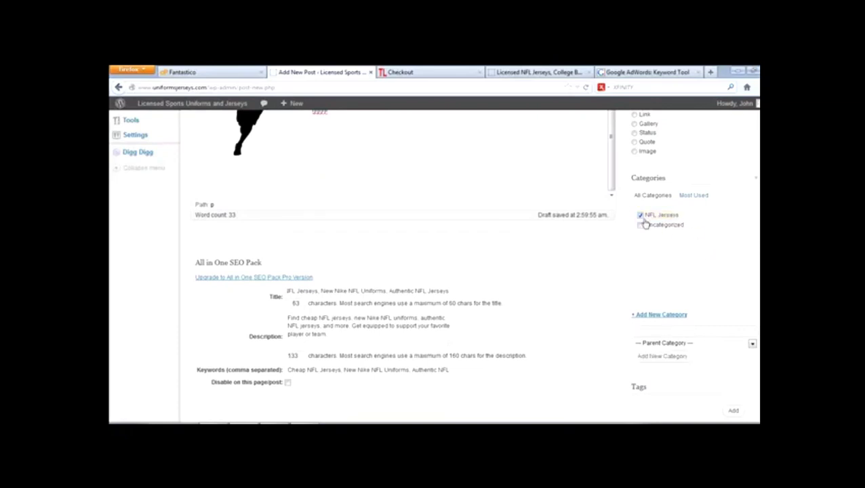
Add the tags "nfl jerseys" and "nike nfl jerseys" to the post.
scroll(671, 305, down, 3)
click(658, 310)
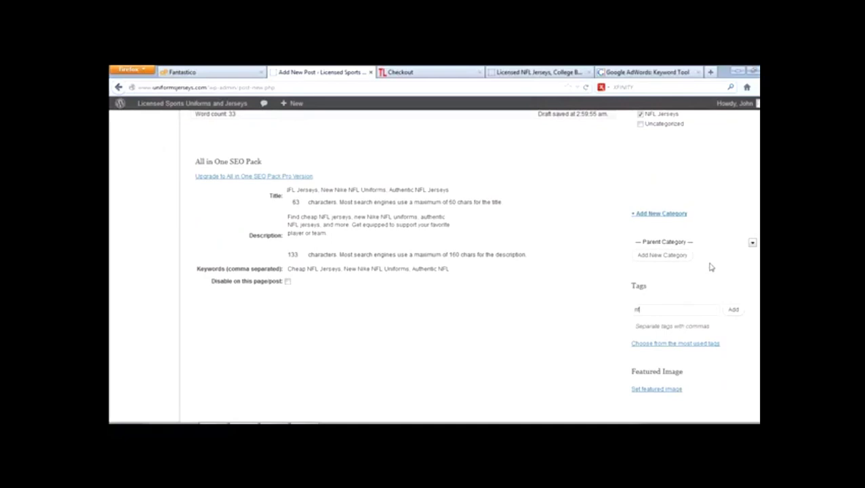
text(nfl jerseys, nike nfl jerseys)
click(733, 310)
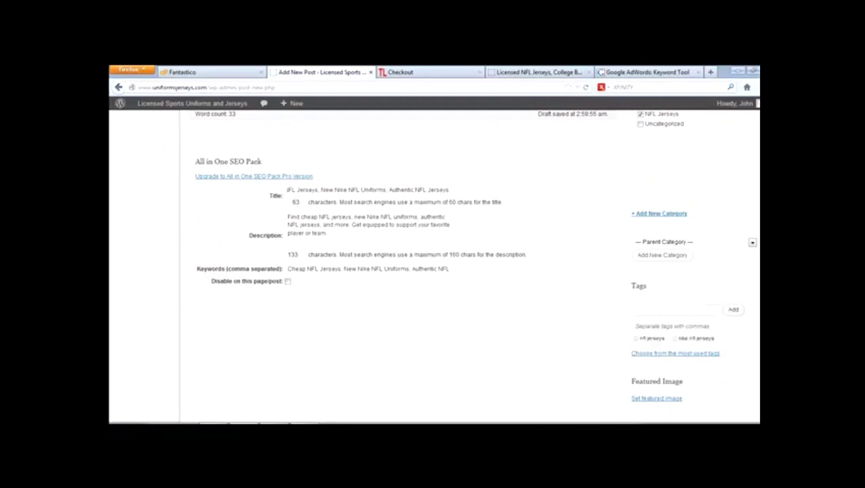
scroll(744, 305, down, 1)
scroll(736, 170, up, 8)
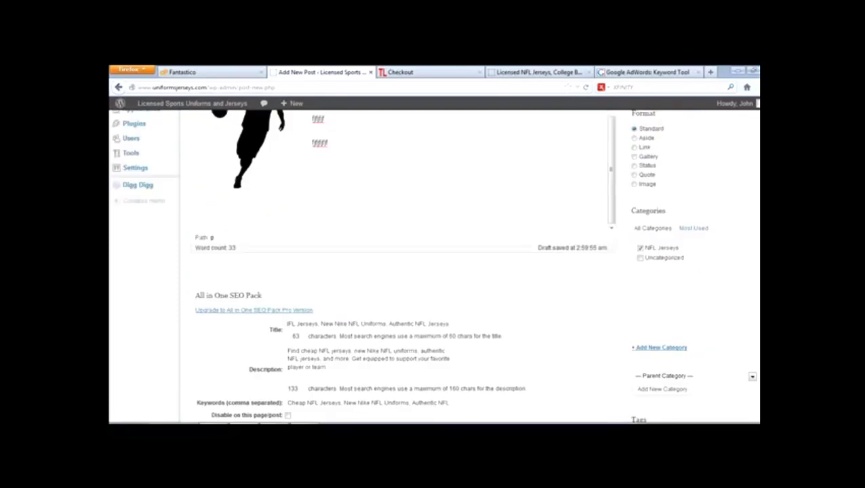
Publish the "Licensed NFL Jerseys" post.
scroll(736, 166, up, 1)
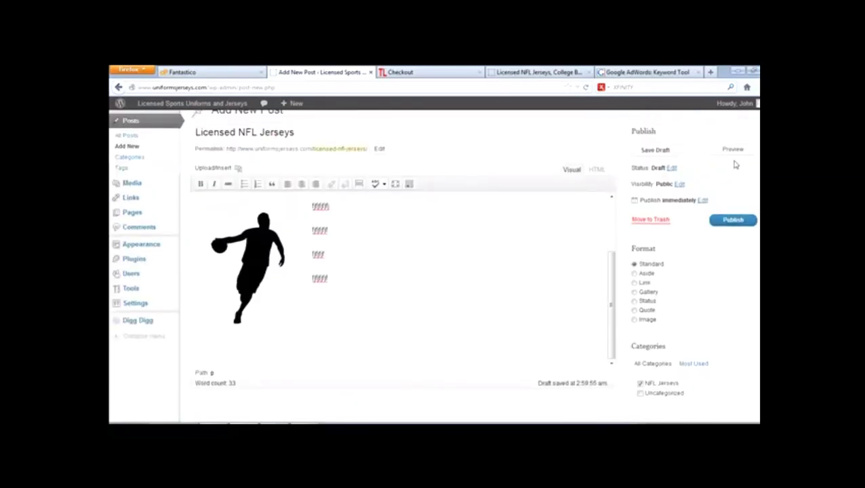
scroll(502, 244, up, 2)
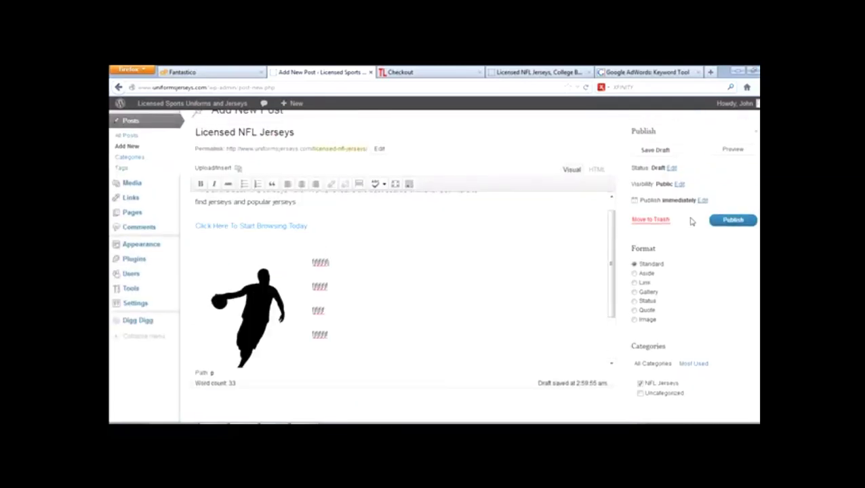
click(731, 223)
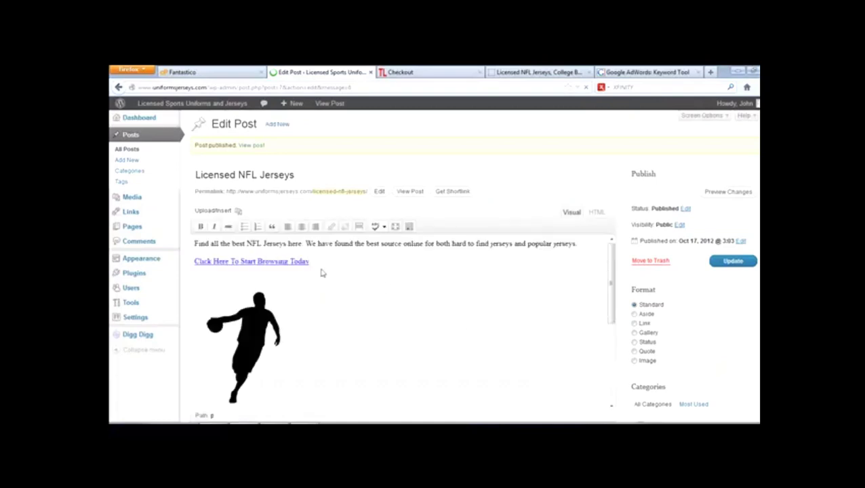
Check the live site's home page for the new post's text, link, image, category, tags and sidebar entries.
click(530, 73)
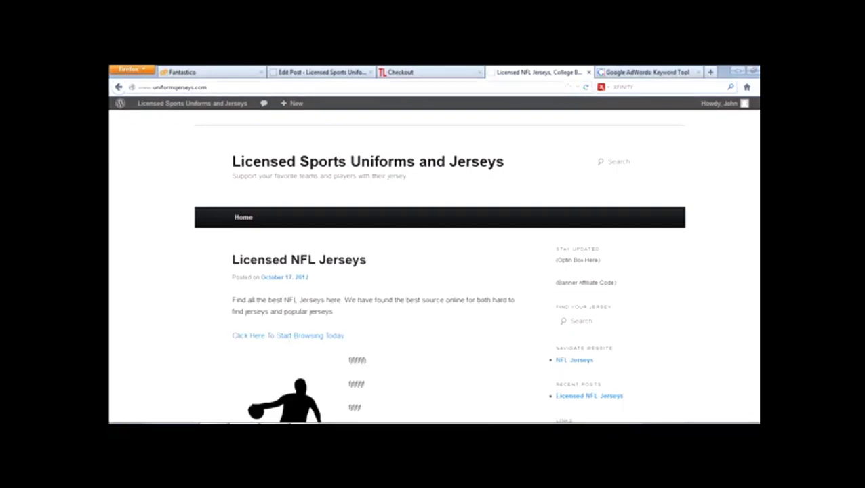
scroll(421, 256, down, 5)
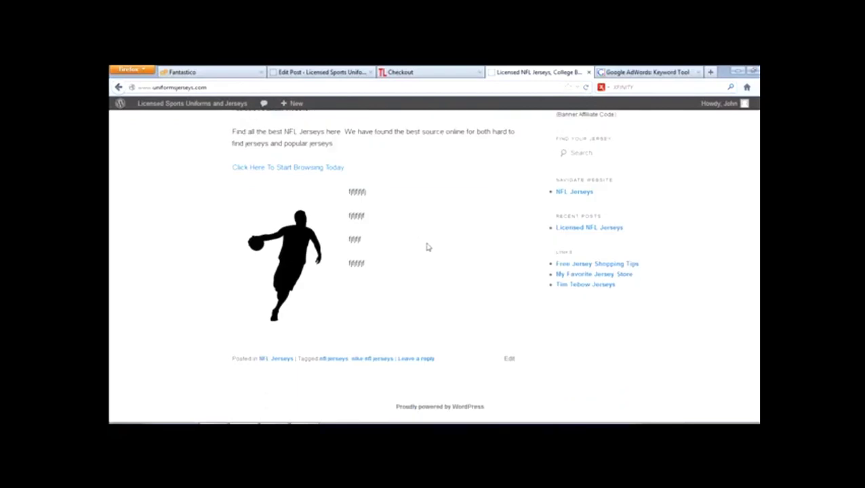
scroll(429, 238, up, 5)
scroll(431, 240, down, 5)
scroll(408, 293, up, 5)
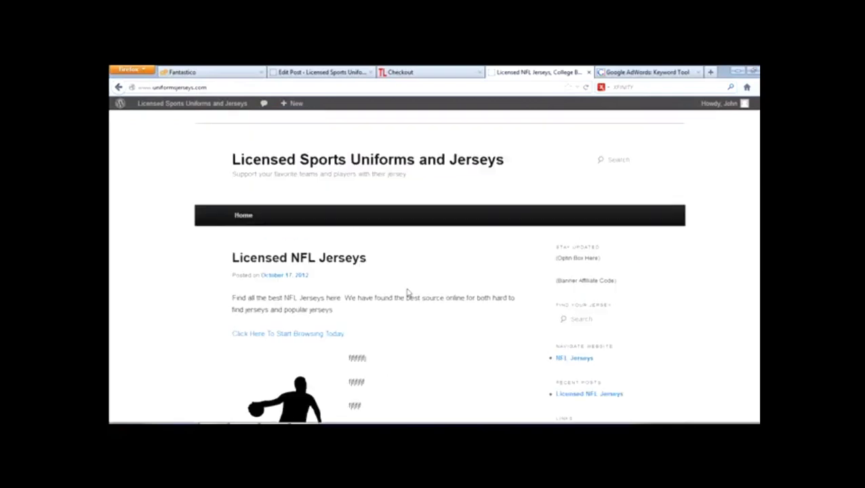
Open the "Licensed NFL Jerseys" post on the live site and examine its social sharing buttons, affiliate link, image, category and tags.
click(324, 264)
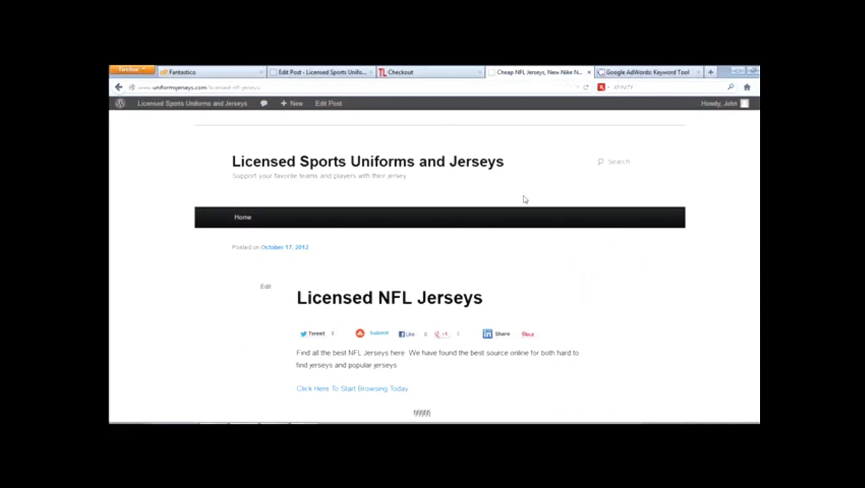
scroll(493, 230, down, 1)
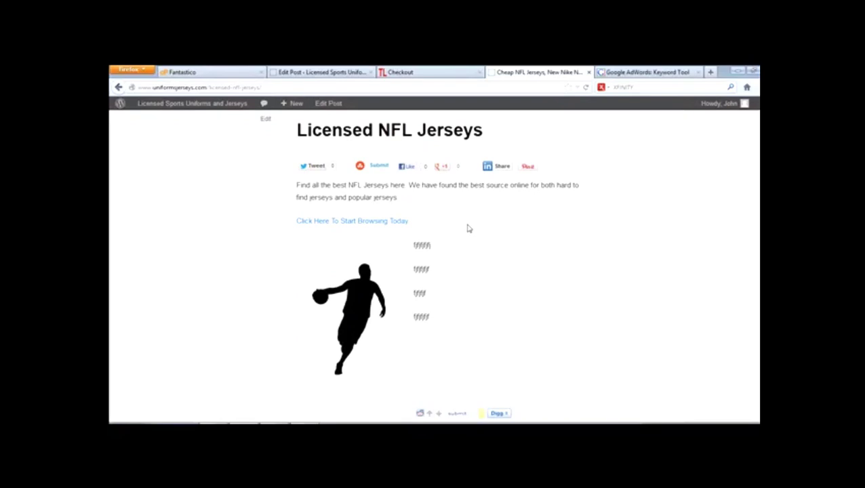
scroll(684, 263, up, 5)
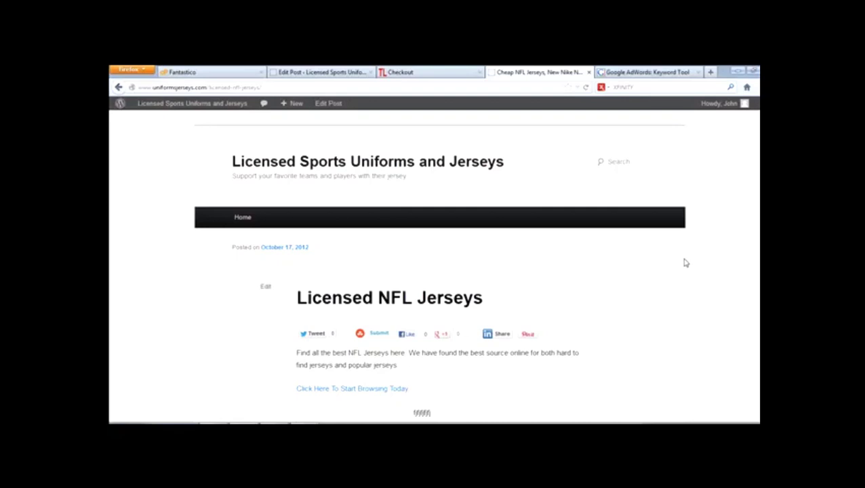
scroll(651, 271, down, 5)
scroll(543, 224, up, 1)
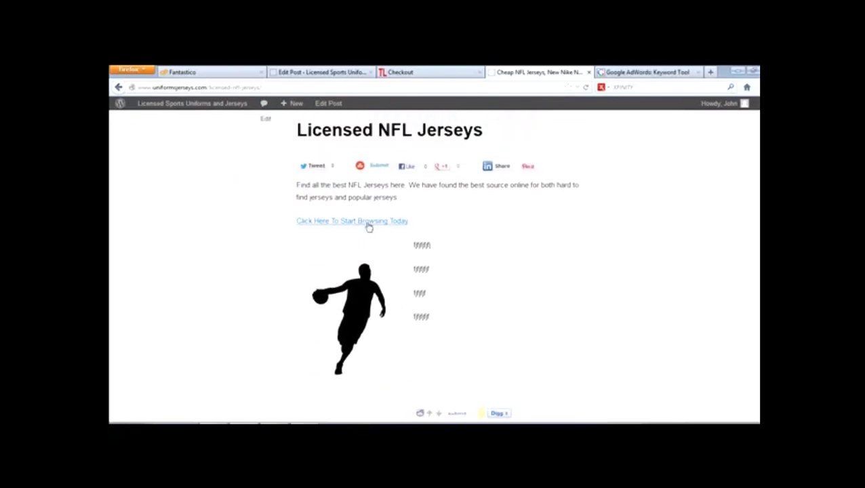
scroll(452, 312, down, 3)
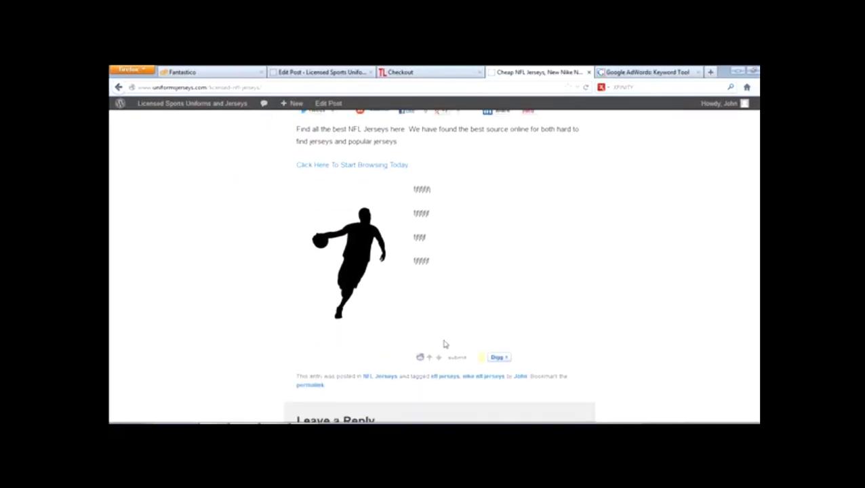
scroll(447, 342, up, 6)
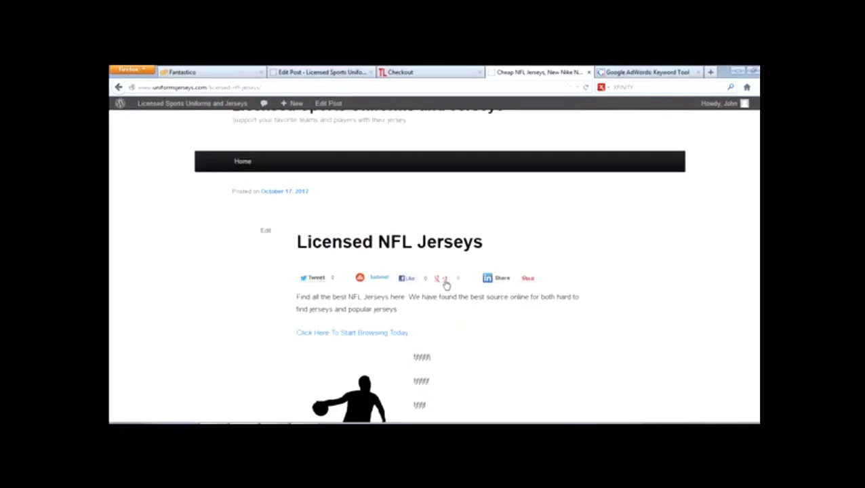
scroll(588, 293, up, 2)
scroll(575, 301, down, 5)
scroll(576, 298, up, 5)
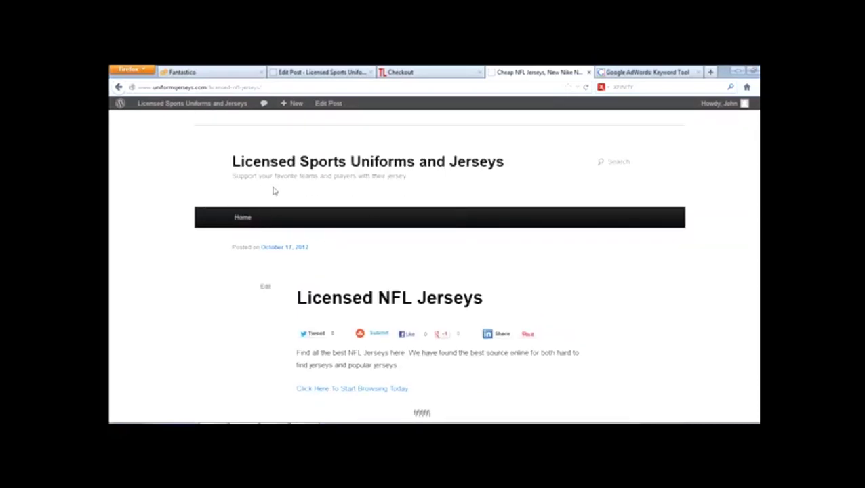
Revisit the post's editing page, check the live post's SEO page title, and return to the site's home page.
click(331, 77)
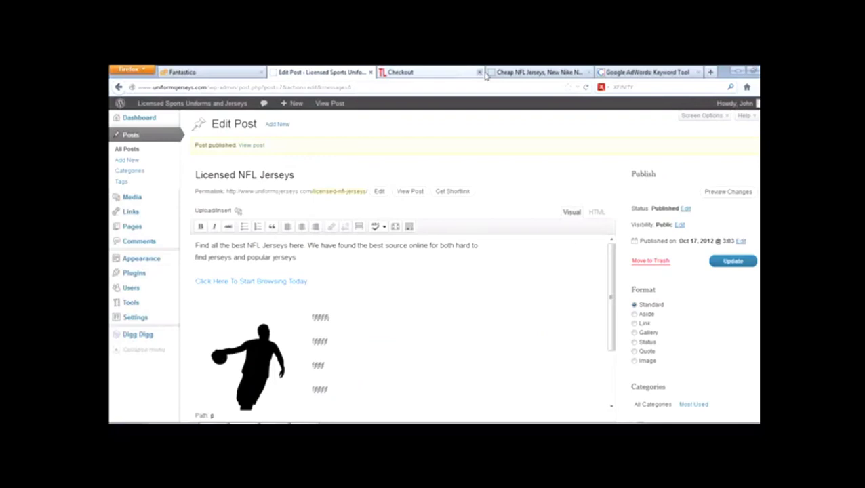
click(513, 71)
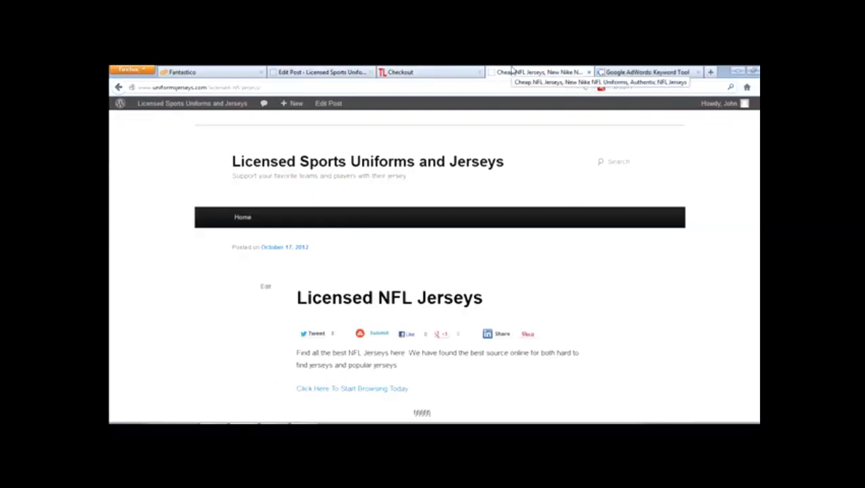
click(363, 161)
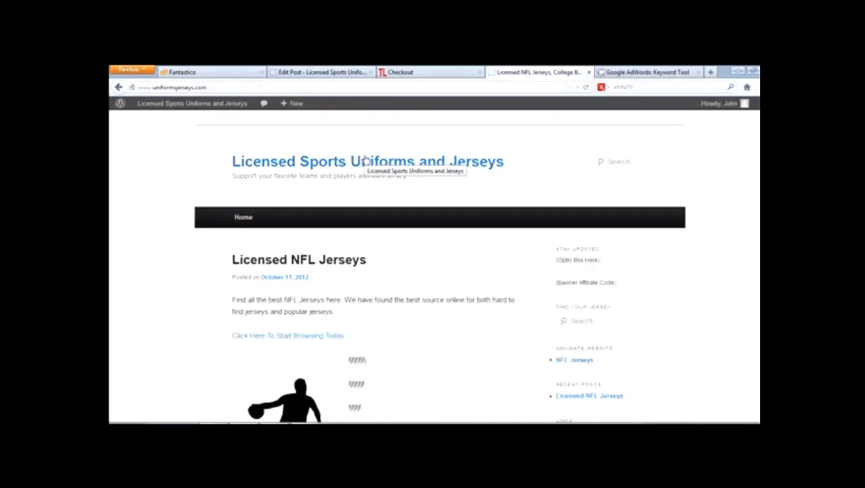